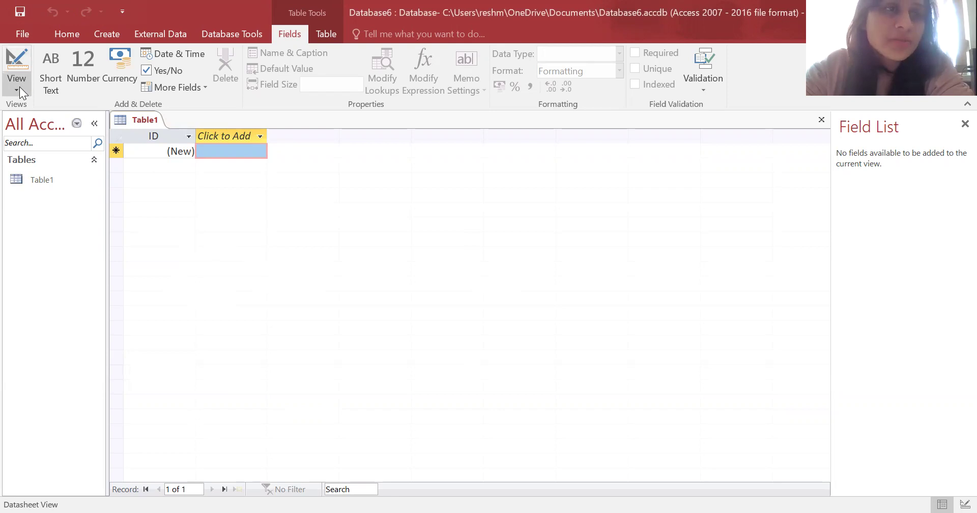
Step: Switch the new table to Design View, saving it under the name Table1
{"action": "left_click", "coordinate": [20, 87]}
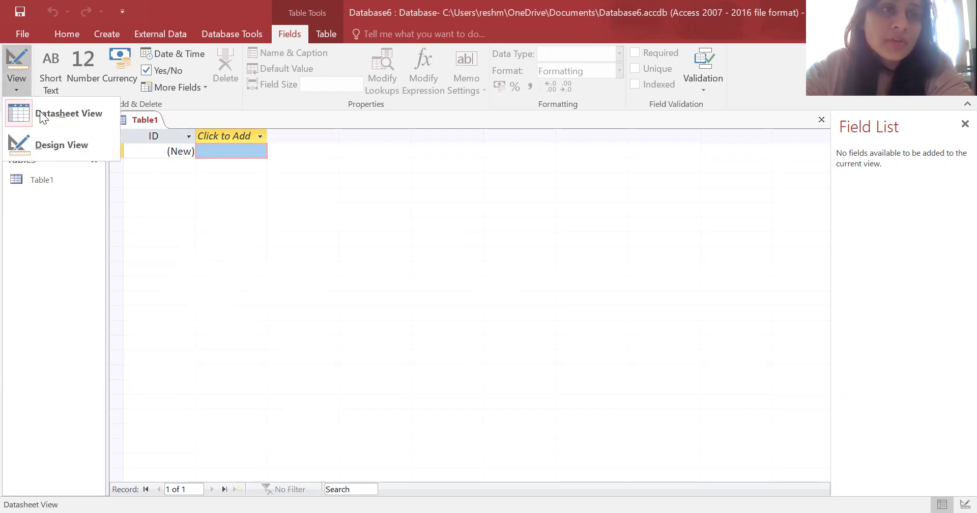
{"action": "left_click", "coordinate": [62, 146]}
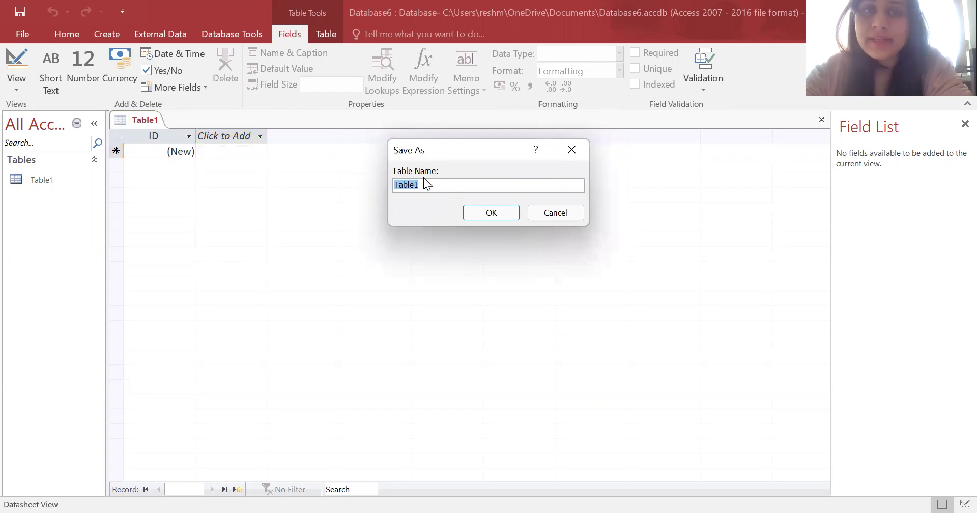
{"action": "left_click", "coordinate": [492, 213]}
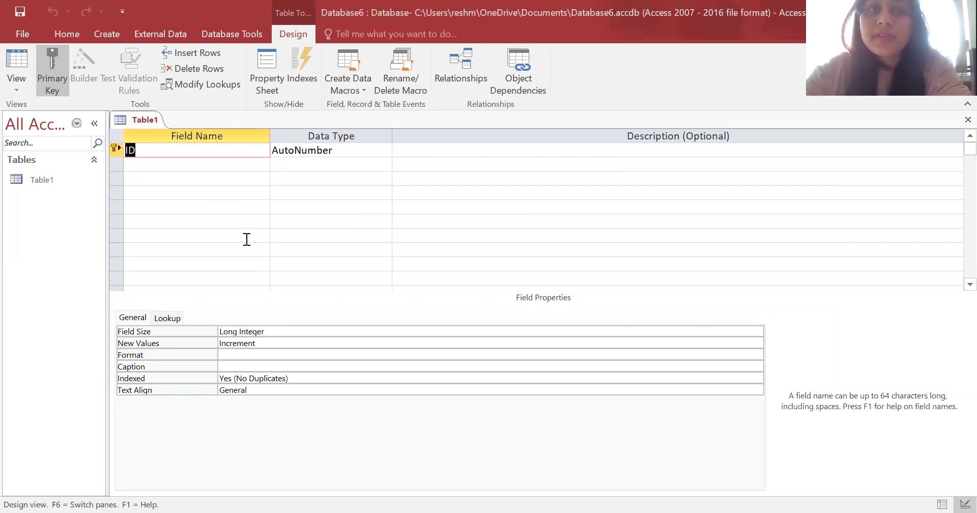
Step: Add a field called Name below ID with the Short Text data type, accepting the reserved word
{"action": "left_click", "coordinate": [199, 167]}
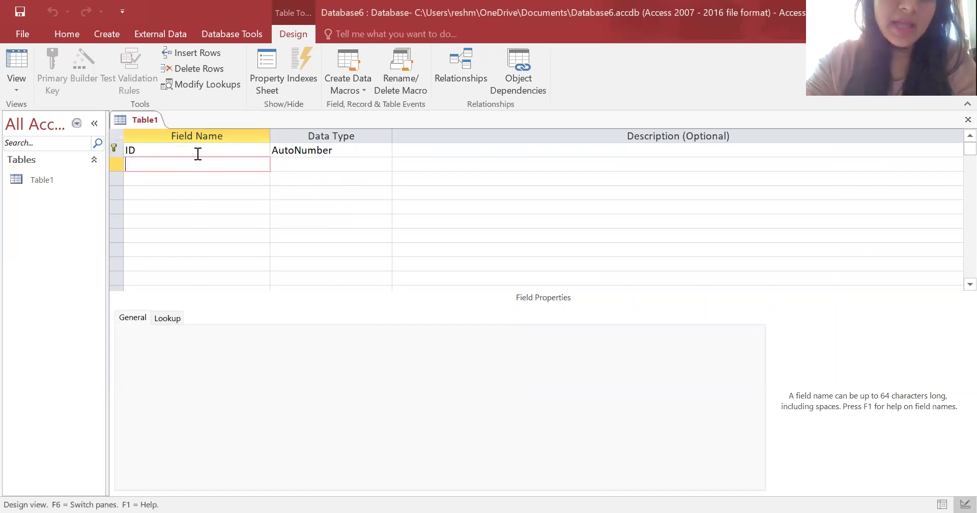
{"action": "type", "text": "Name"}
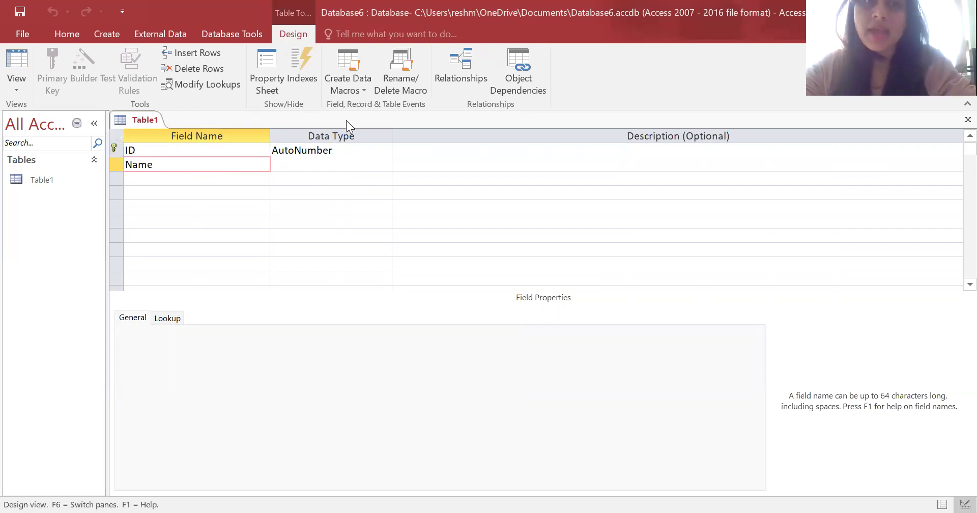
{"action": "left_click", "coordinate": [358, 164]}
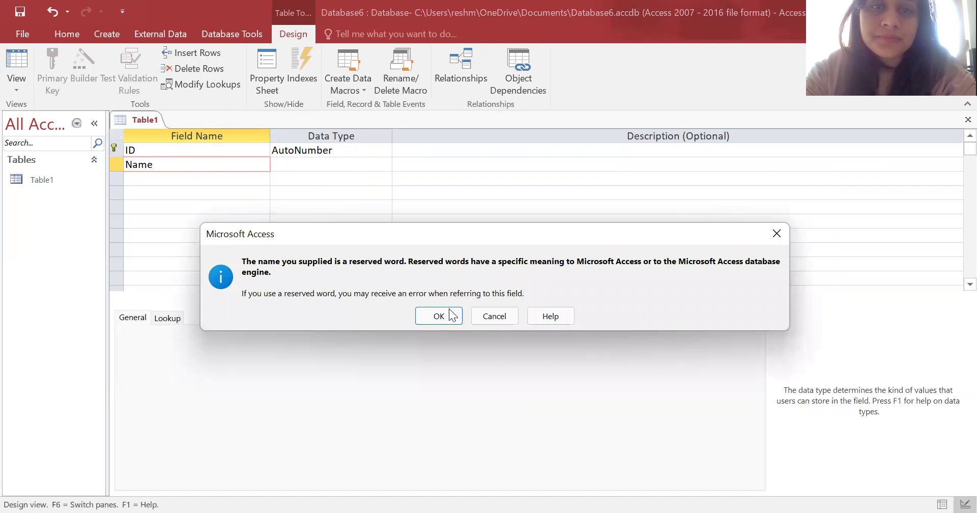
{"action": "left_click", "coordinate": [438, 316]}
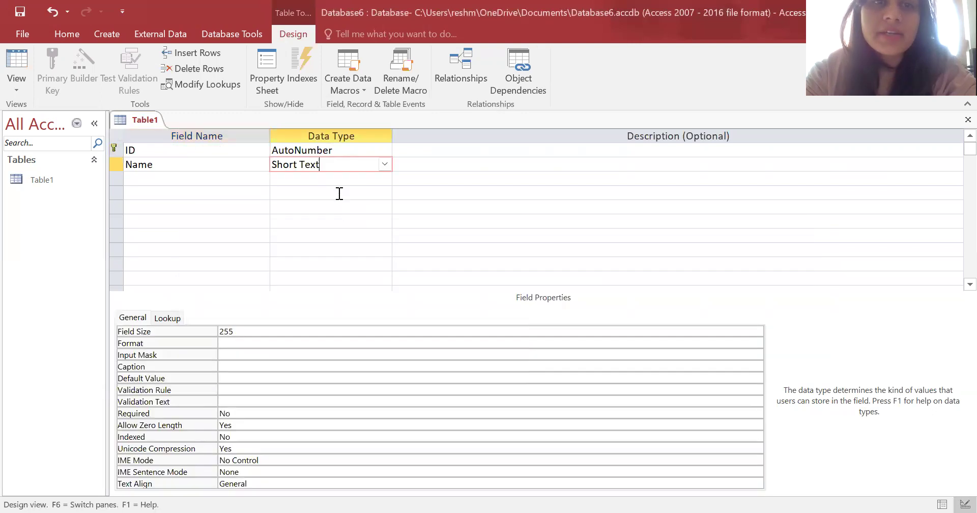
{"action": "left_click", "coordinate": [384, 164]}
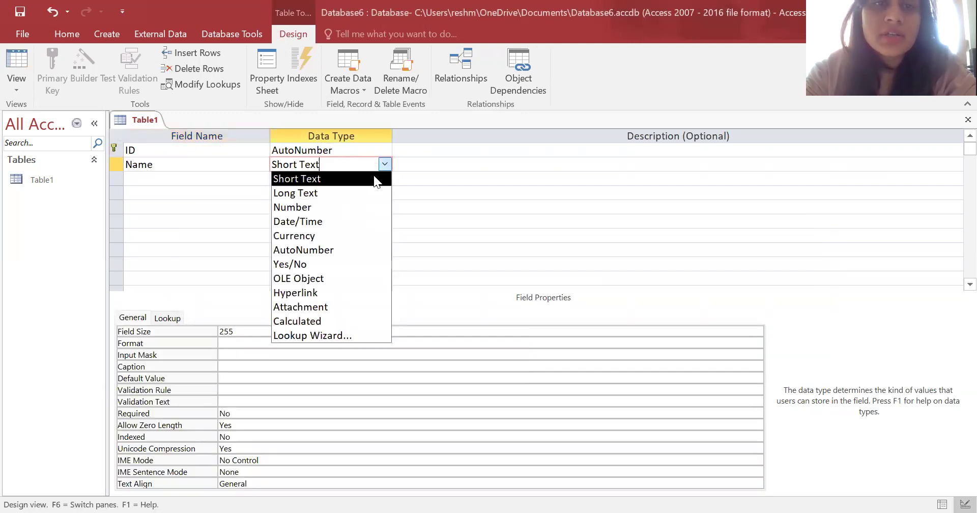
{"action": "left_click", "coordinate": [373, 179]}
Step: Add an Address field below Name and set its data type to Long Text
{"action": "left_click", "coordinate": [251, 181]}
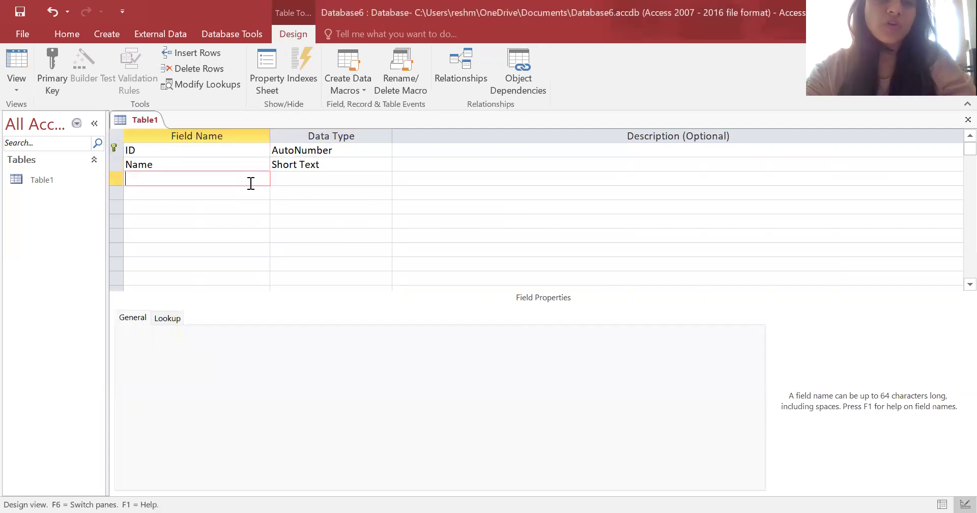
{"action": "type", "text": "Address"}
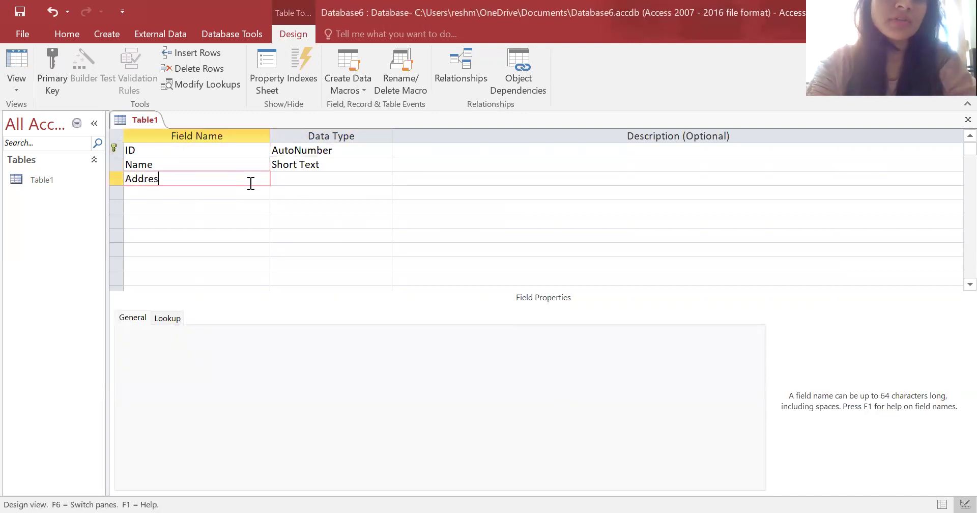
{"action": "left_click", "coordinate": [373, 179]}
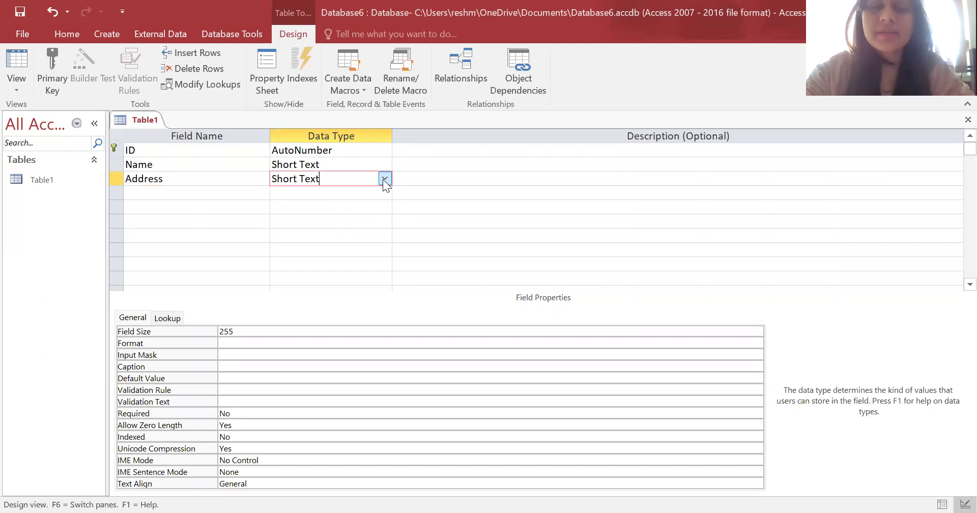
{"action": "left_click", "coordinate": [384, 178]}
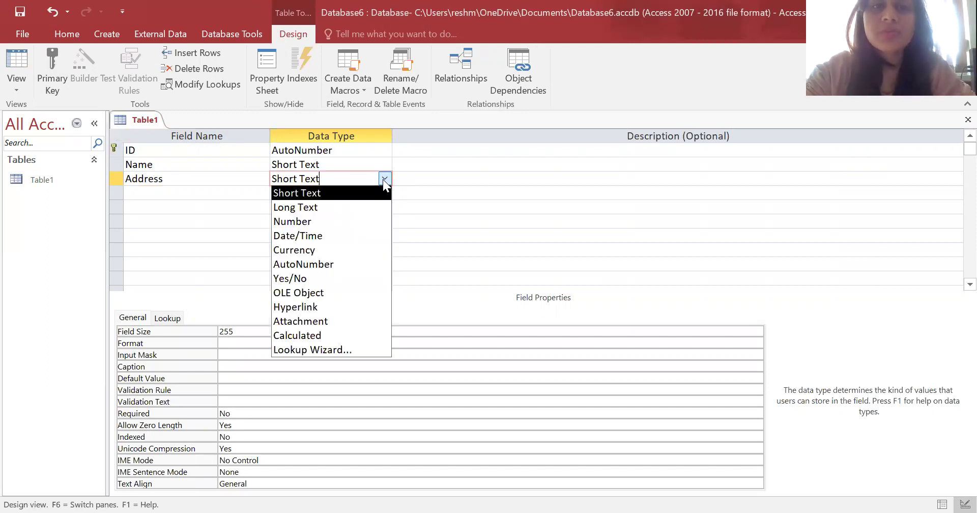
{"action": "left_click", "coordinate": [339, 207]}
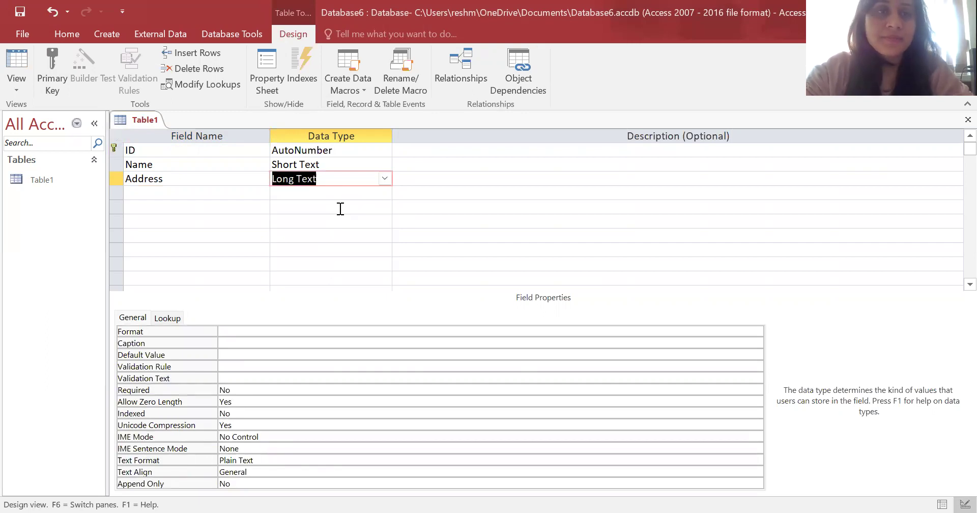
Step: Add a field named Contact Number in the row below Address
{"action": "left_click", "coordinate": [212, 192]}
{"action": "type", "text": "Contsc"}
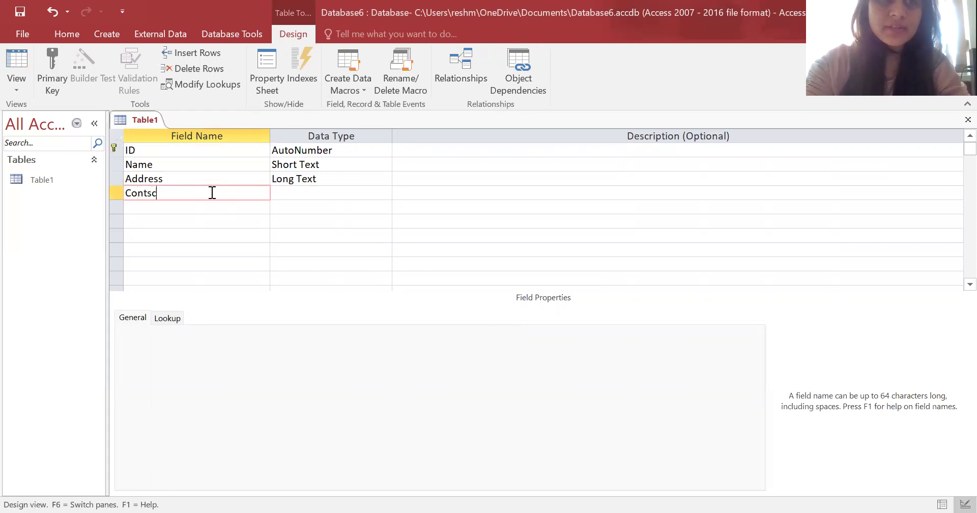
{"action": "key", "text": "BackSpace"}
{"action": "key", "text": "BackSpace"}
{"action": "type", "text": "act "}
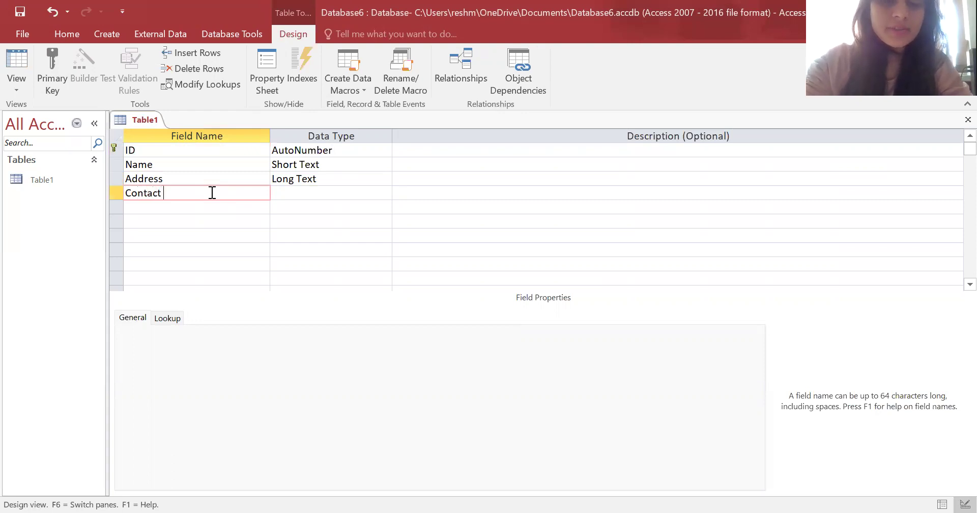
{"action": "type", "text": "number"}
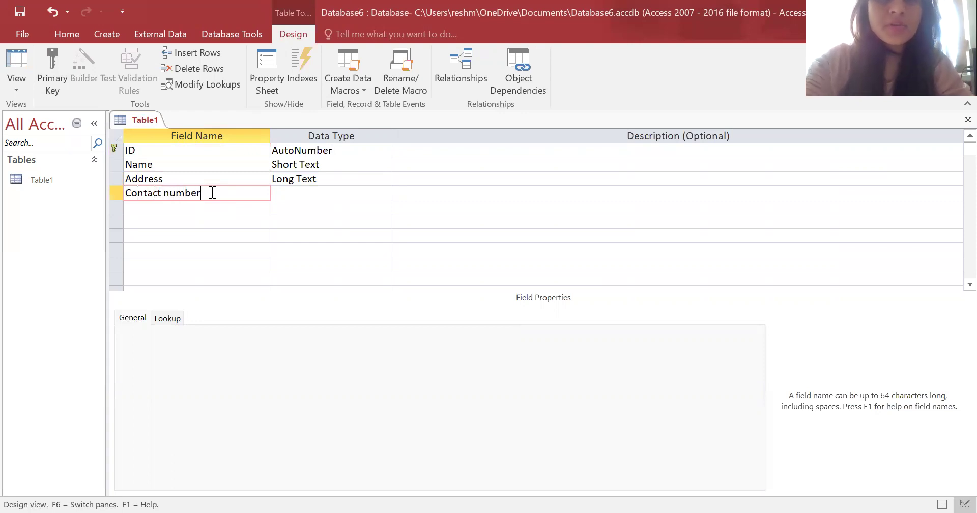
{"action": "key", "text": "BackSpace"}
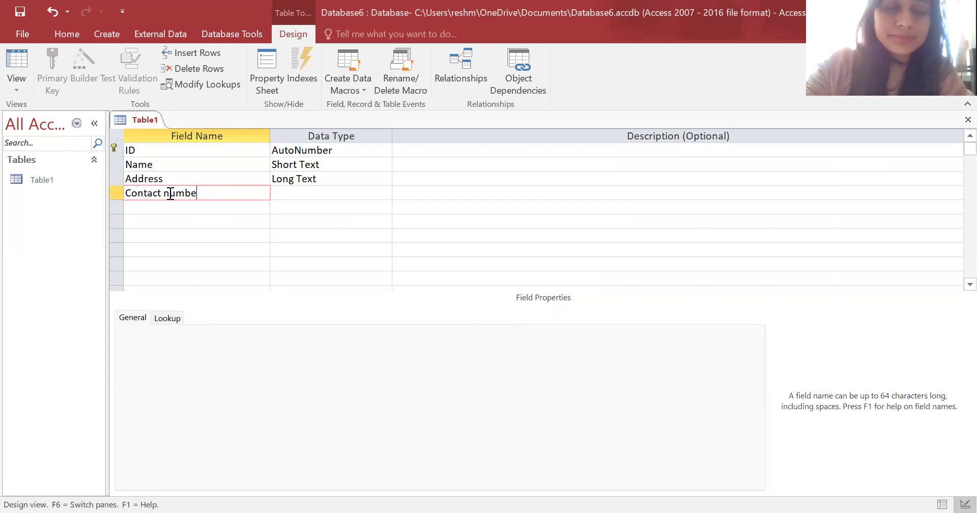
{"action": "type", "text": "r"}
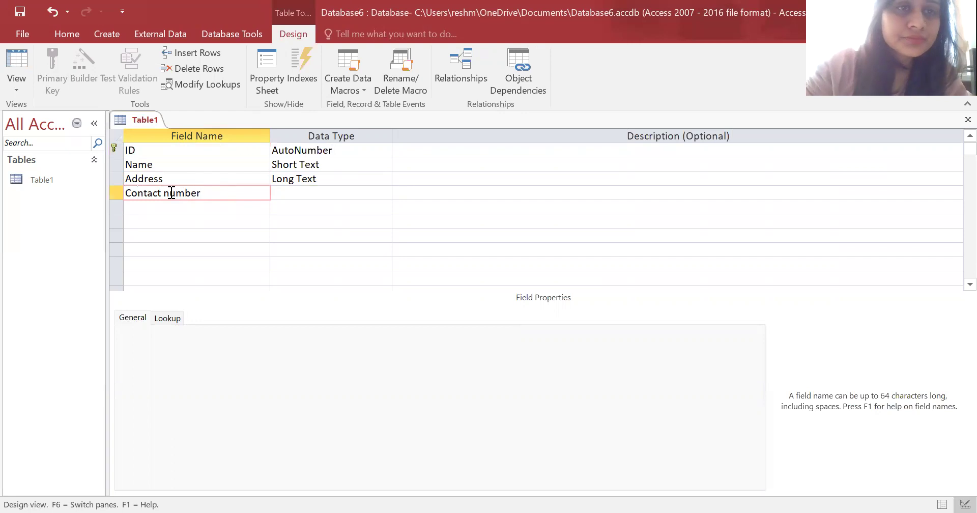
{"action": "left_click", "coordinate": [171, 192]}
{"action": "key", "text": "BackSpace"}
{"action": "type", "text": "N"}
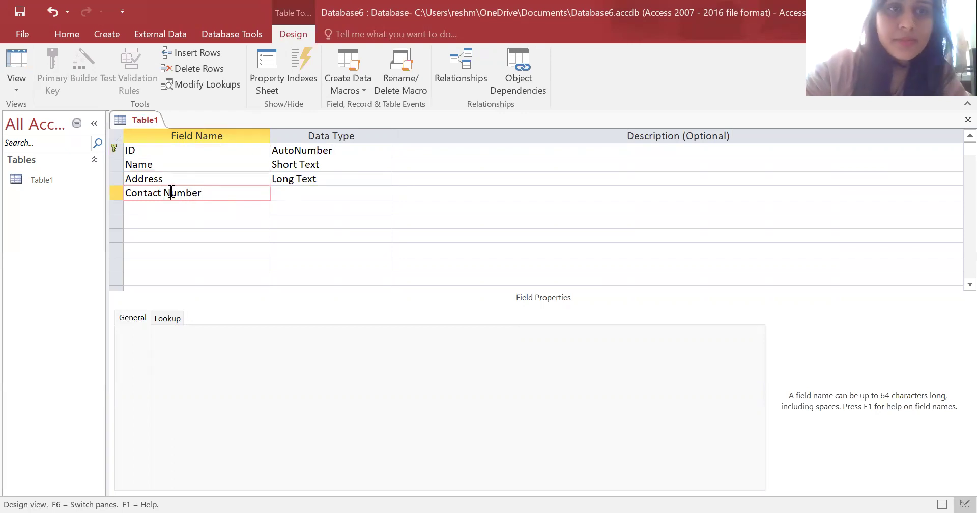
Step: Set the Contact Number field's data type to Number
{"action": "left_click", "coordinate": [310, 192]}
{"action": "left_click", "coordinate": [384, 193]}
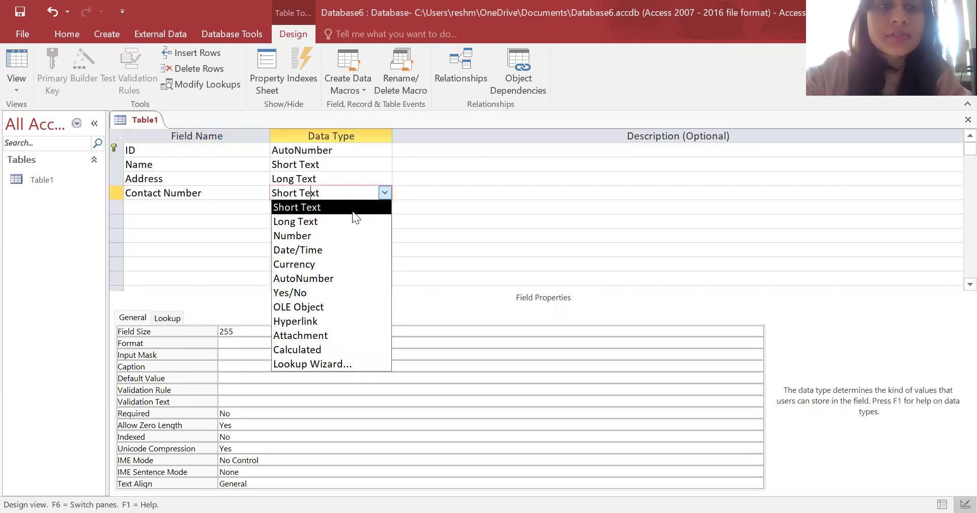
{"action": "left_click", "coordinate": [335, 237]}
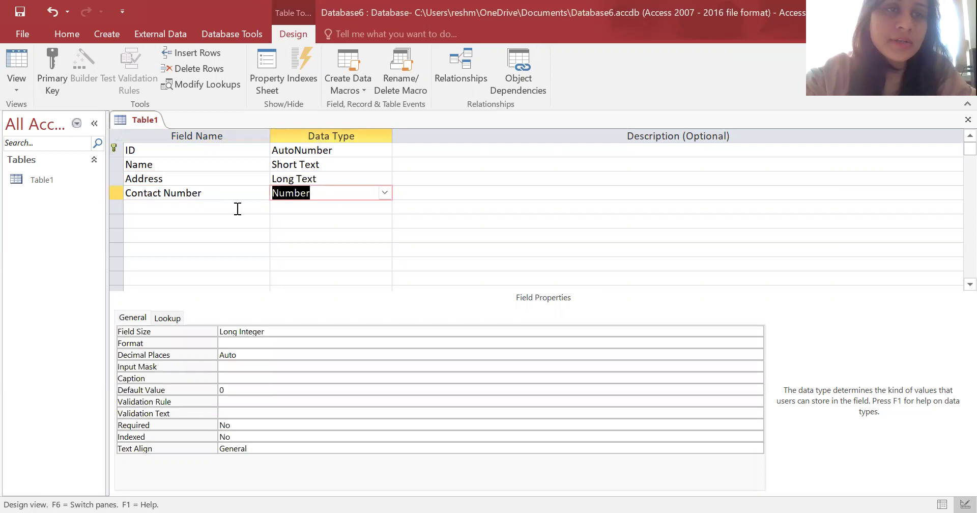
Step: Add a Gender field below Contact Number and start the Lookup Wizard for it, choosing to type in the values
{"action": "left_click", "coordinate": [237, 209]}
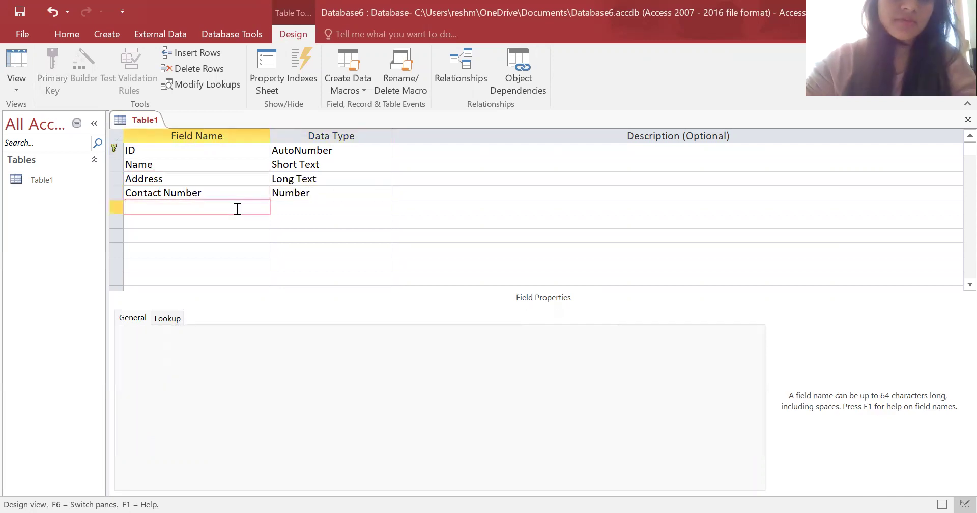
{"action": "type", "text": "Gender"}
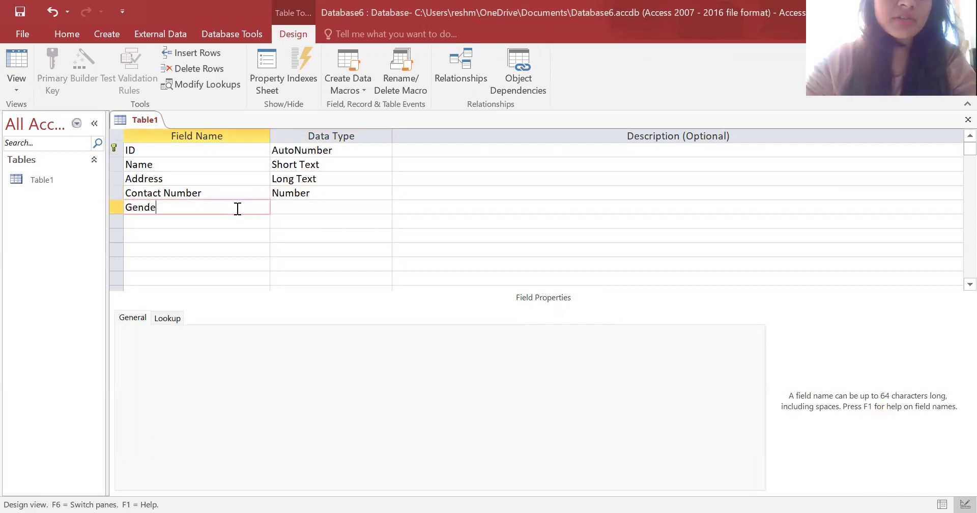
{"action": "left_click", "coordinate": [335, 207]}
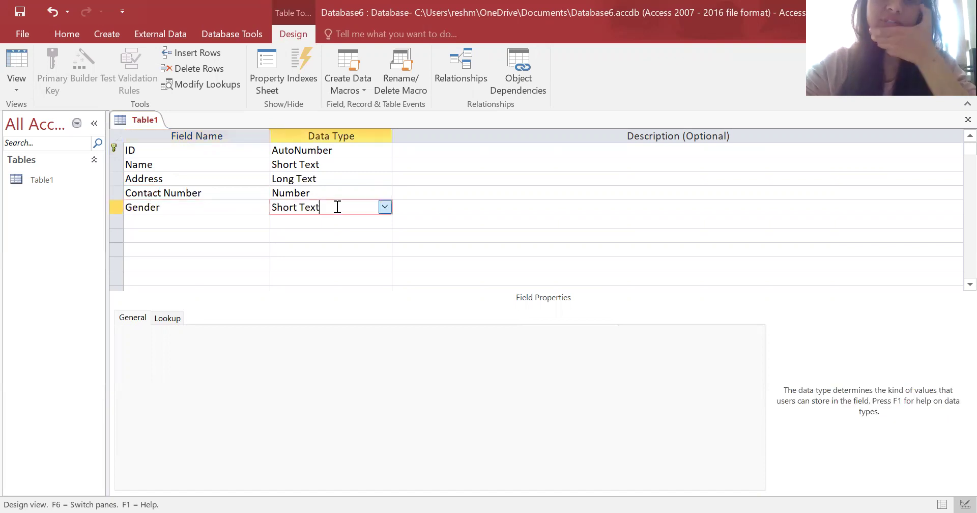
{"action": "left_click", "coordinate": [386, 207]}
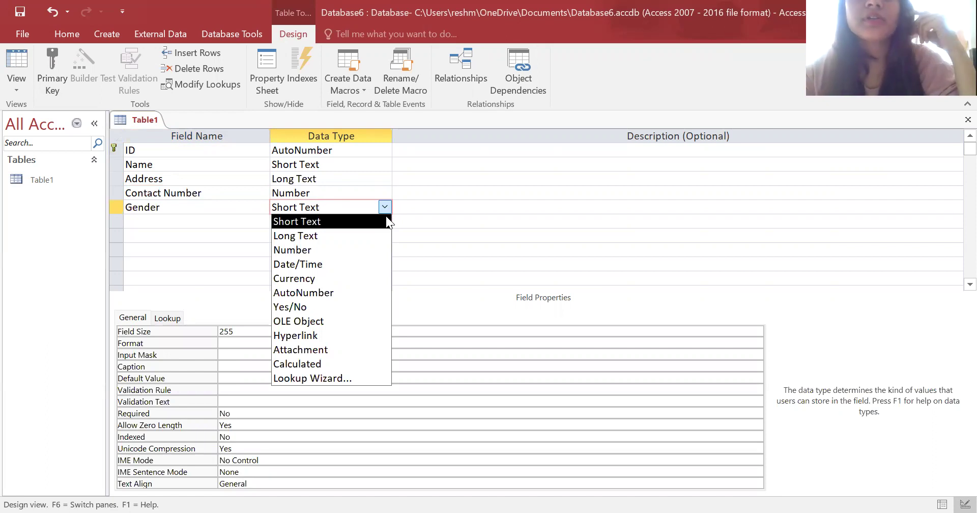
{"action": "left_click", "coordinate": [344, 378]}
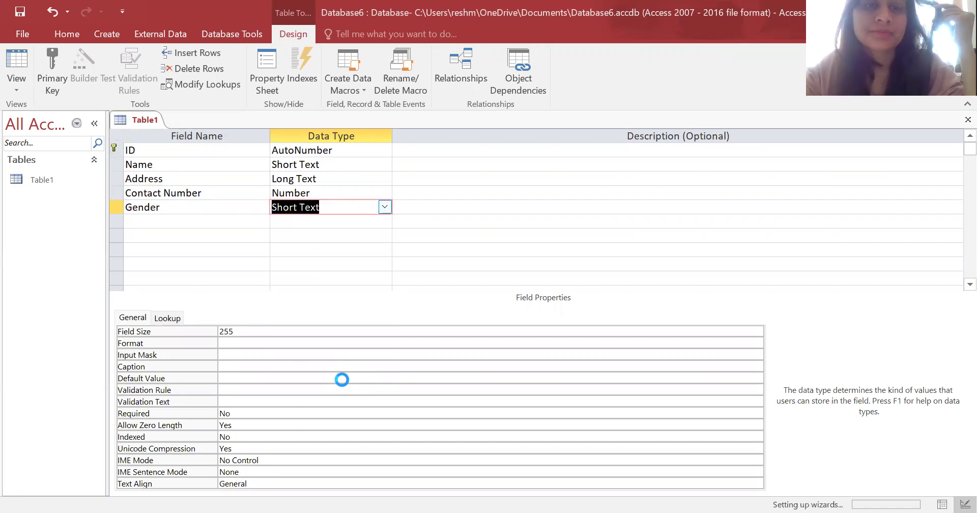
{"action": "left_click", "coordinate": [507, 357]}
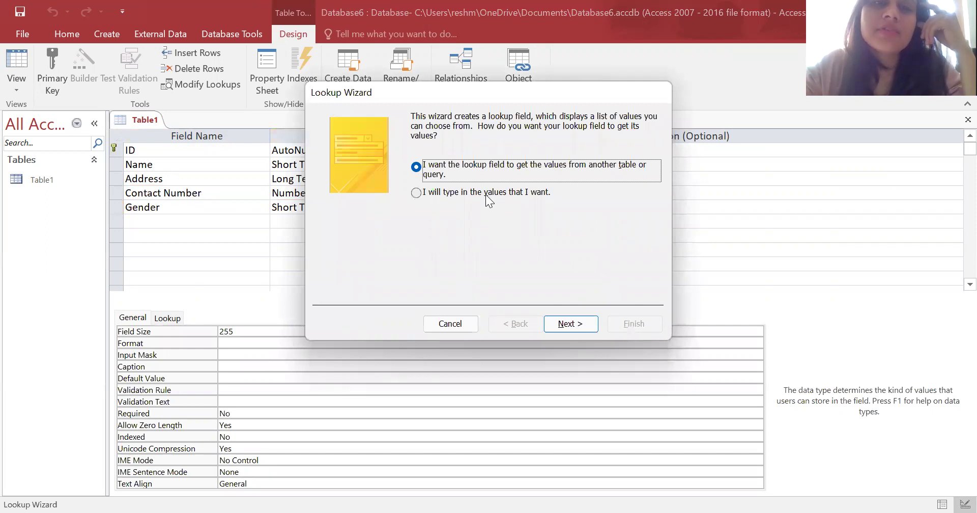
{"action": "left_click", "coordinate": [485, 194]}
{"action": "left_click", "coordinate": [568, 323]}
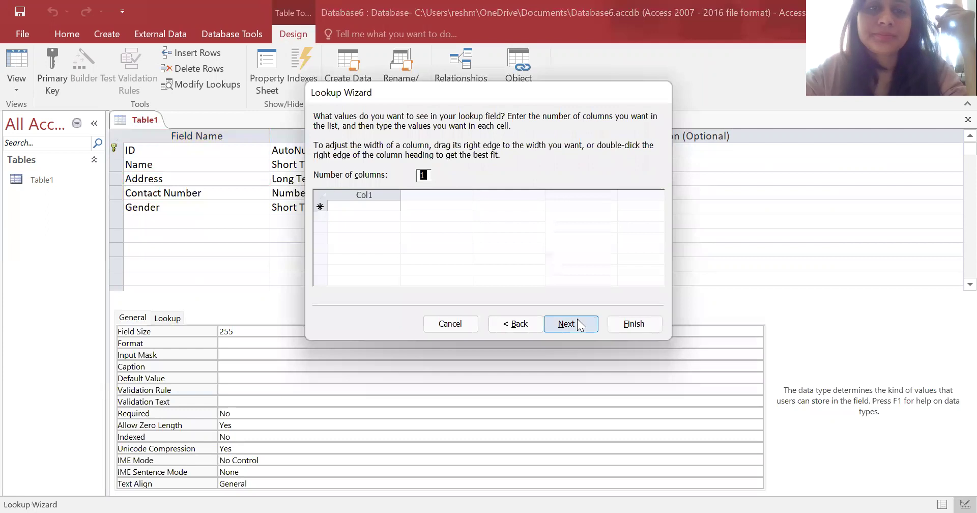
Step: Enter Male and Female as the lookup values in the single column
{"action": "left_click", "coordinate": [339, 205]}
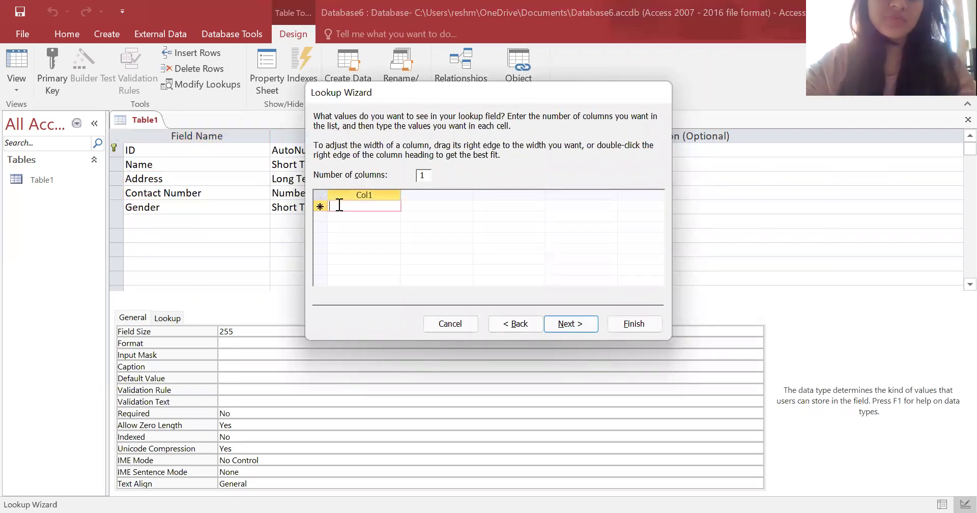
{"action": "type", "text": "male"}
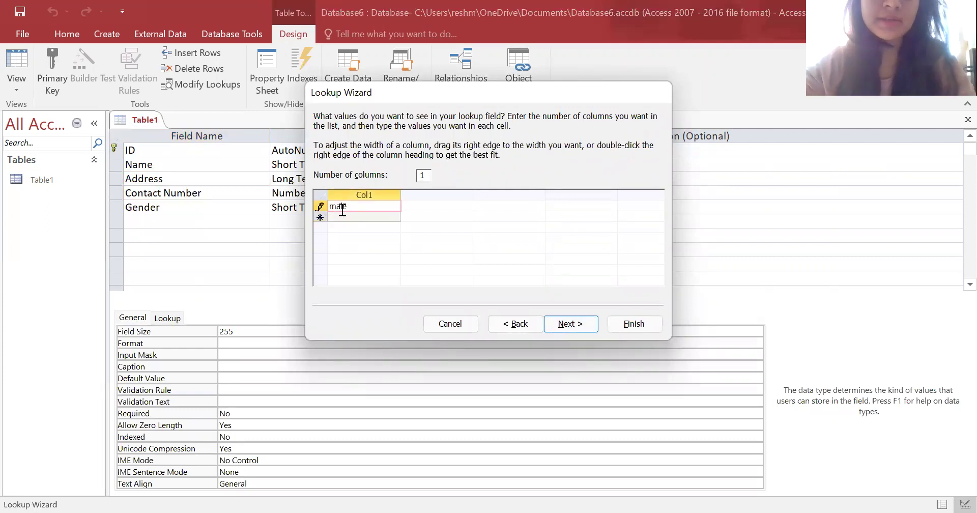
{"action": "key", "text": "BackSpace"}
{"action": "key", "text": "BackSpace"}
{"action": "key", "text": "BackSpace"}
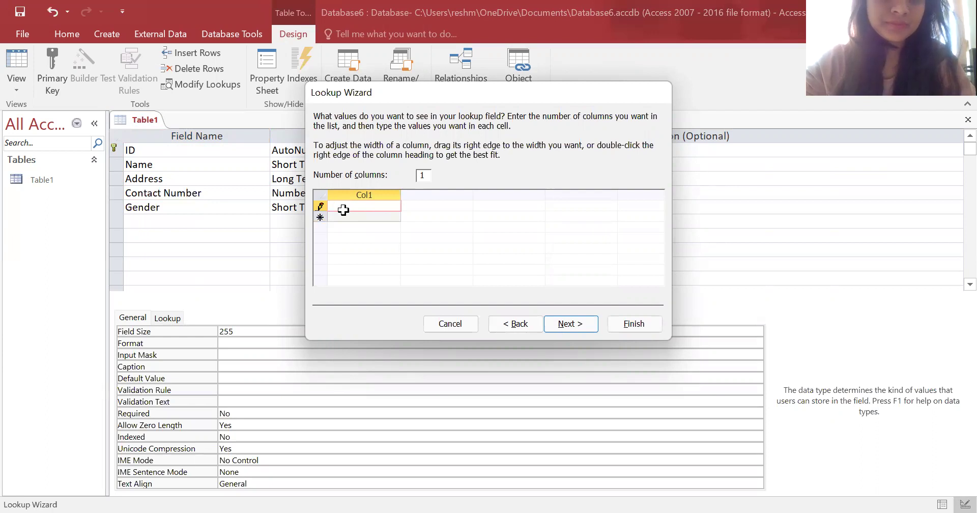
{"action": "type", "text": "Mal"}
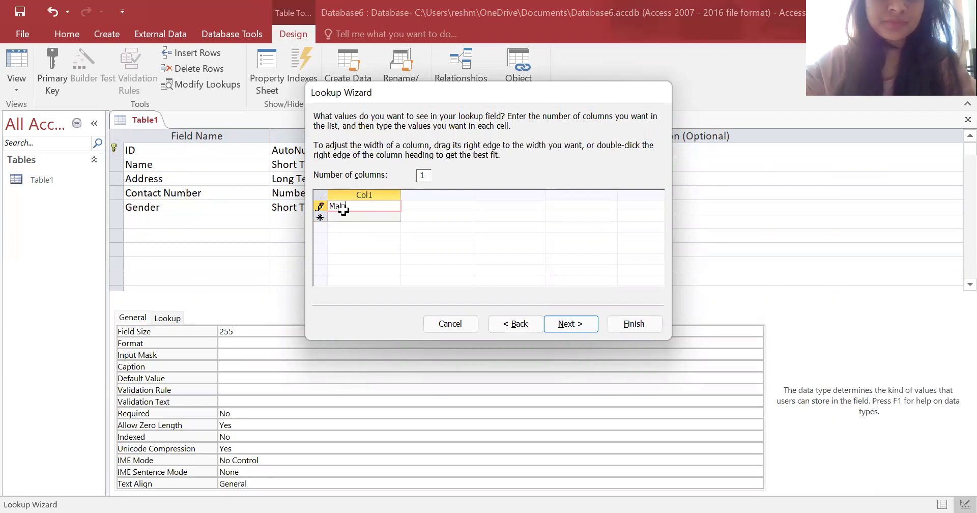
{"action": "type", "text": "e"}
{"action": "type", "text": "Fema"}
{"action": "type", "text": "le"}
Step: Keep the lookup label Gender, limit entries to the list, and finish the Lookup Wizard
{"action": "left_click", "coordinate": [559, 324]}
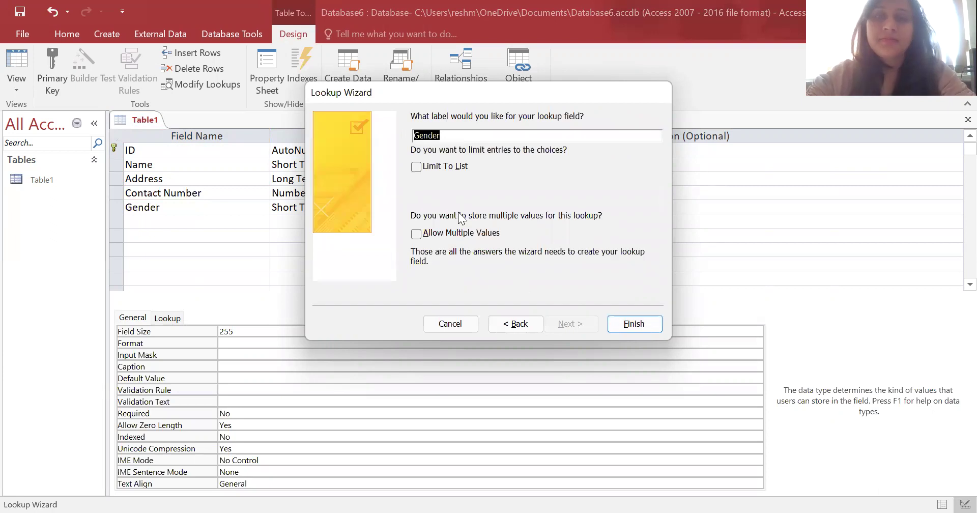
{"action": "left_click", "coordinate": [434, 169]}
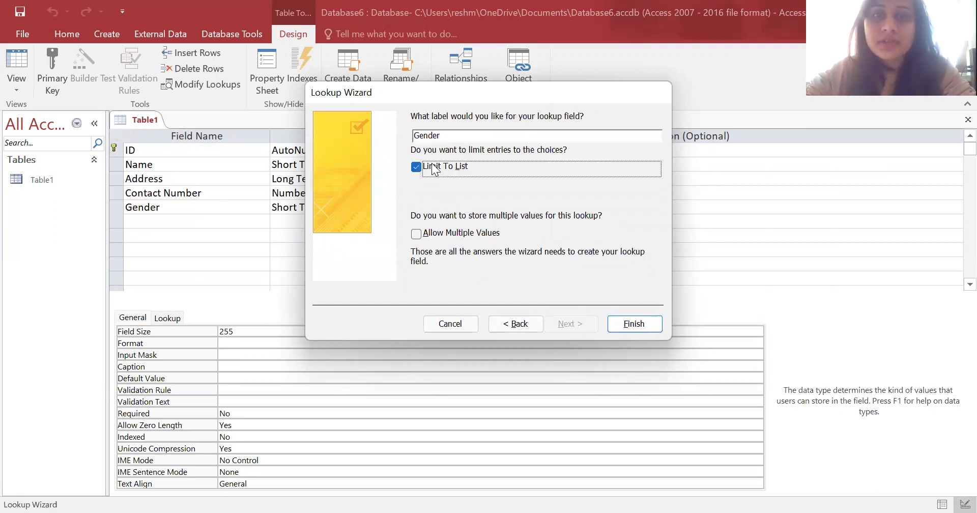
{"action": "left_click", "coordinate": [628, 323]}
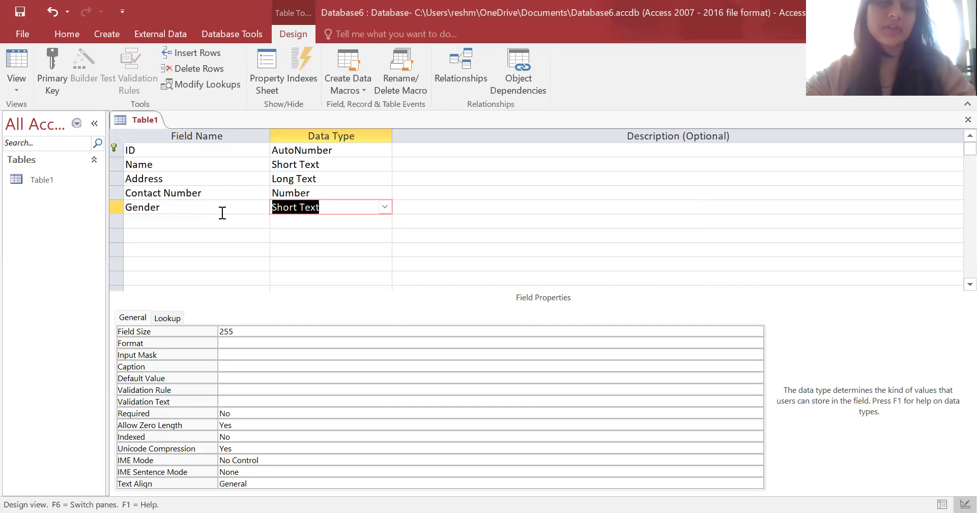
{"action": "left_click", "coordinate": [204, 222]}
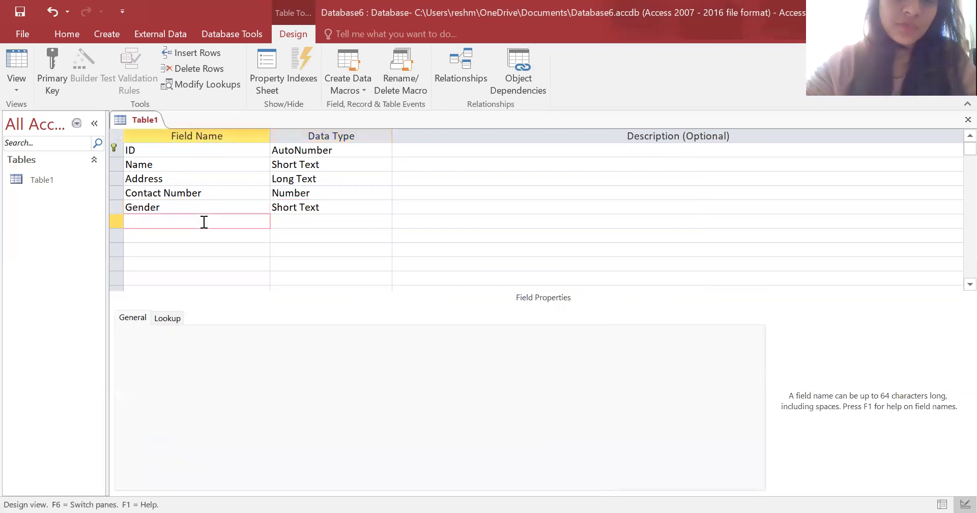
{"action": "type", "text": "nationality"}
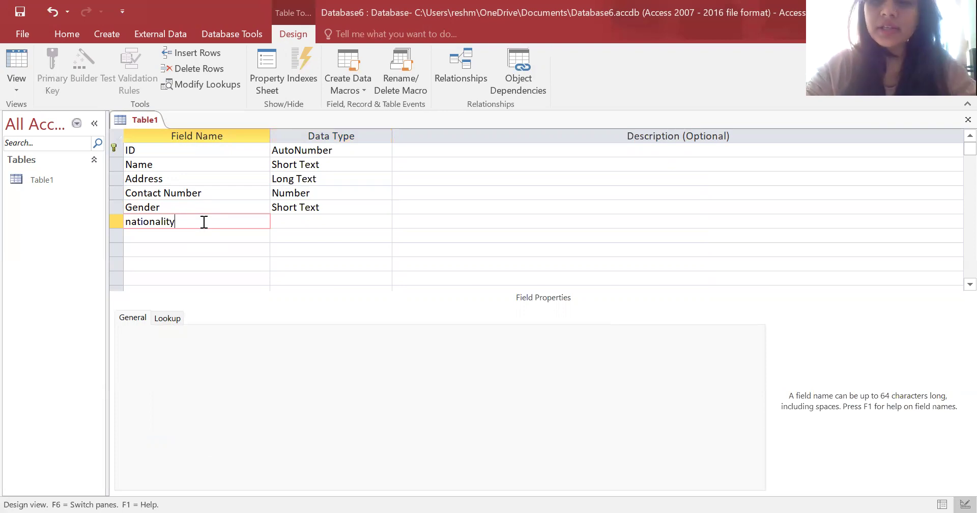
{"action": "key", "text": "BackSpace"}
{"action": "key", "text": "BackSpace"}
{"action": "key", "text": "BackSpace"}
{"action": "key", "text": "BackSpace"}
{"action": "key", "text": "BackSpace"}
{"action": "key", "text": "BackSpace"}
{"action": "key", "text": "BackSpace"}
{"action": "key", "text": "BackSpace"}
{"action": "key", "text": "BackSpace"}
{"action": "key", "text": "BackSpace"}
{"action": "key", "text": "BackSpace"}
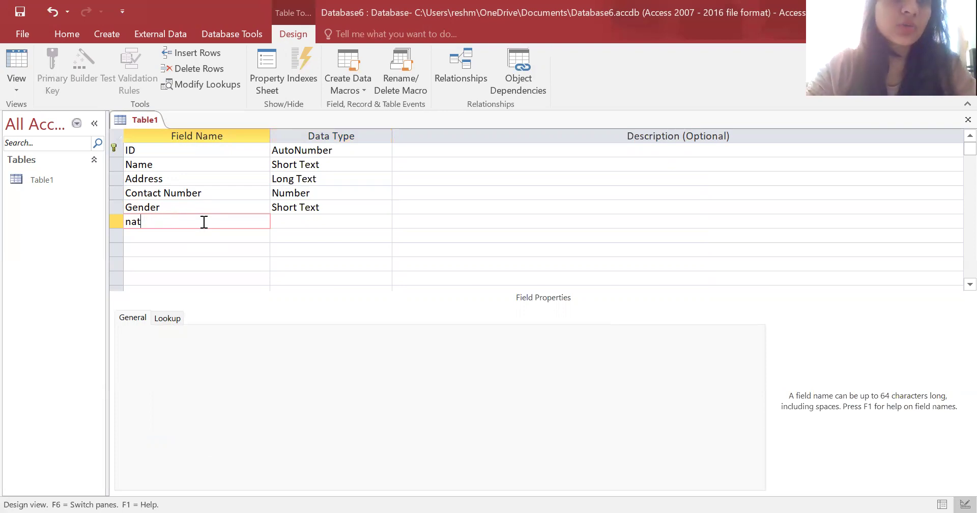
Step: Add a field named "Are you Indian?" below Gender and set its data type to Yes/No
{"action": "type", "text": "Are "}
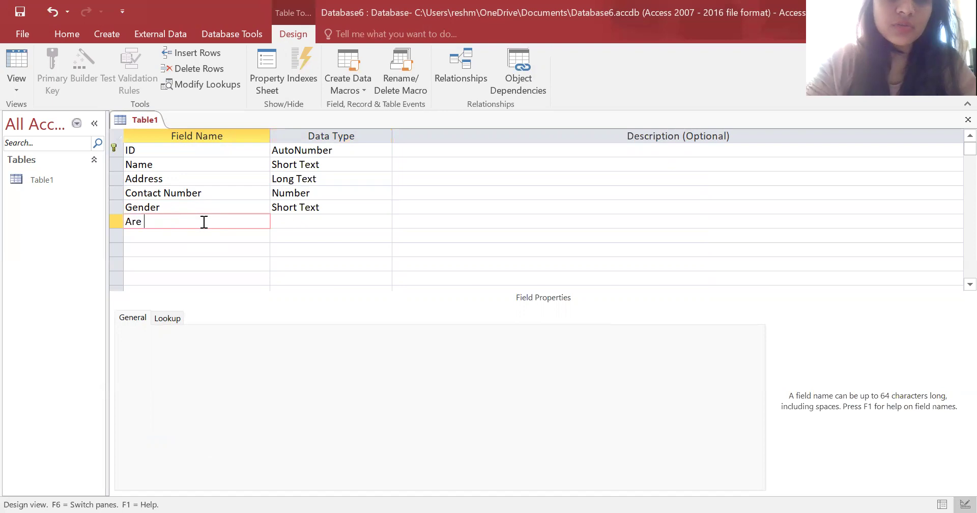
{"action": "type", "text": "you In"}
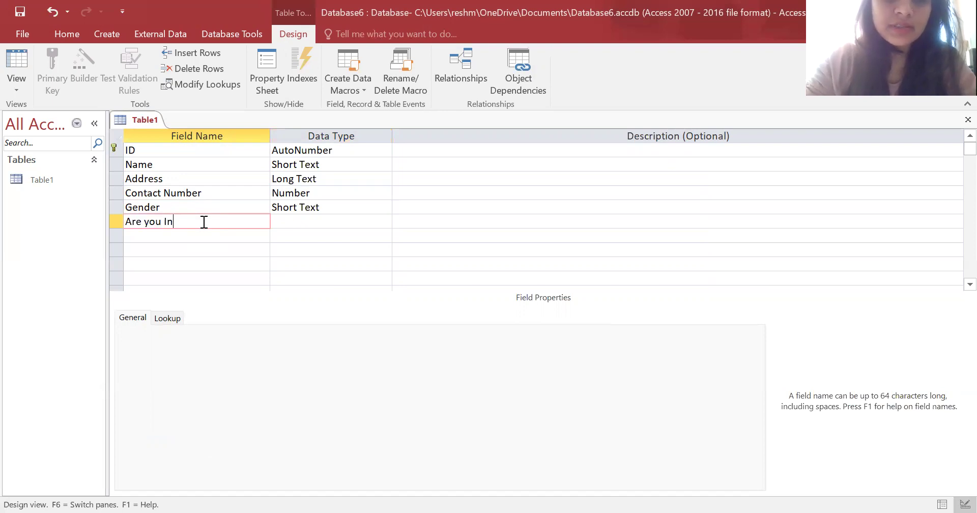
{"action": "type", "text": "dian?"}
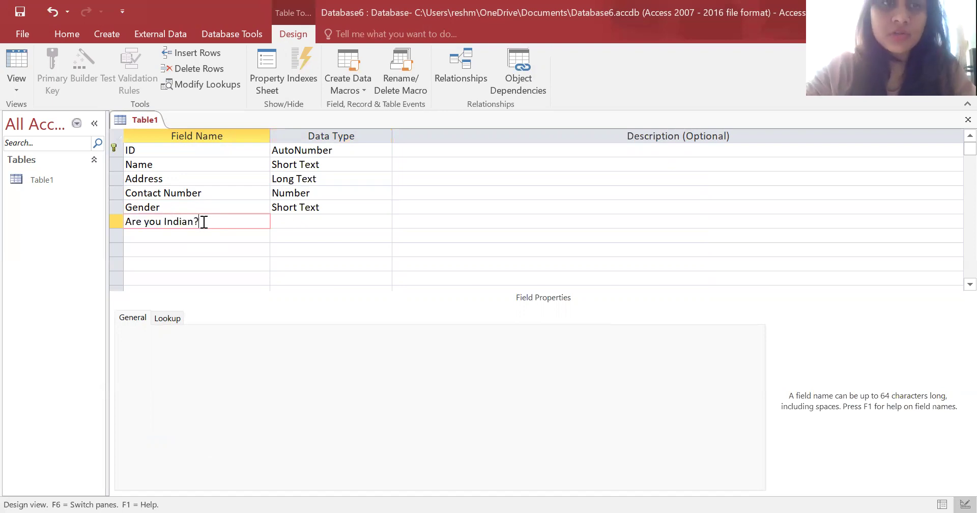
{"action": "left_click", "coordinate": [325, 222]}
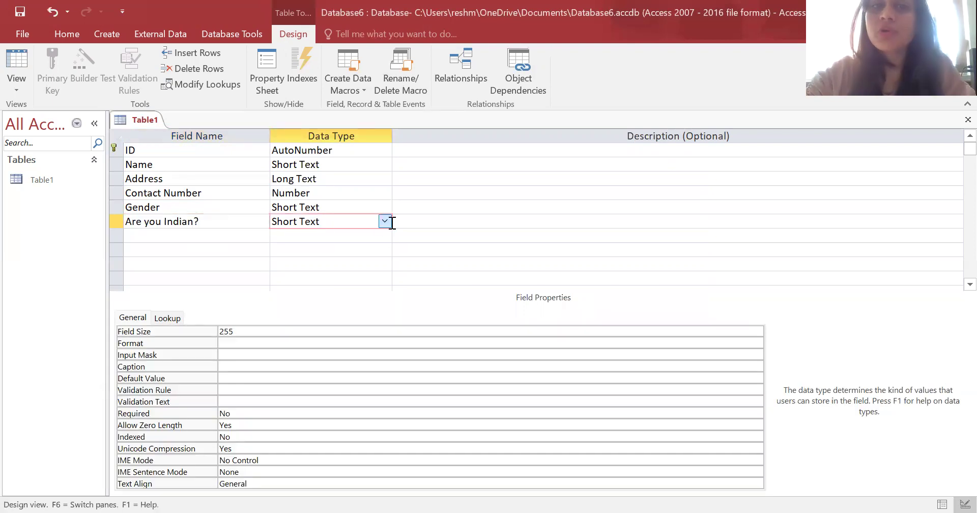
{"action": "left_click", "coordinate": [386, 220]}
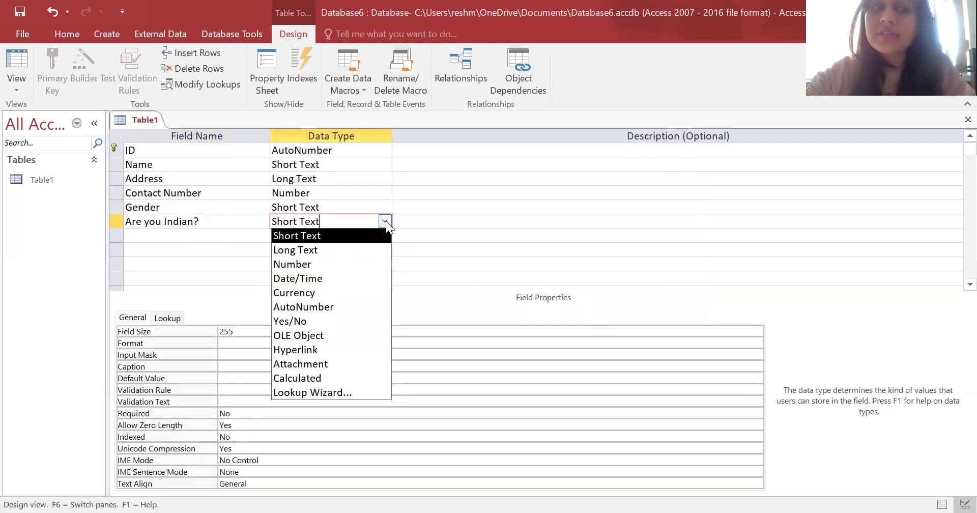
{"action": "left_click", "coordinate": [370, 320]}
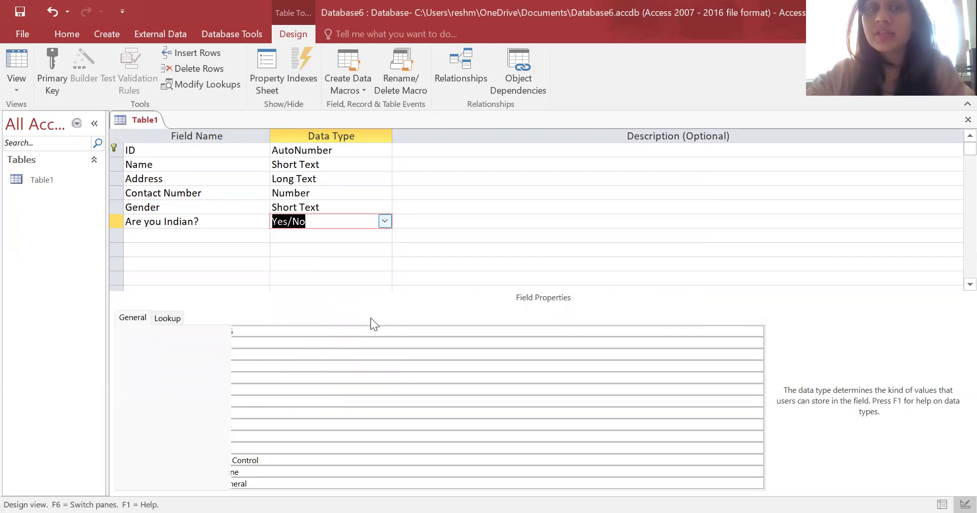
{"action": "left_click", "coordinate": [384, 221]}
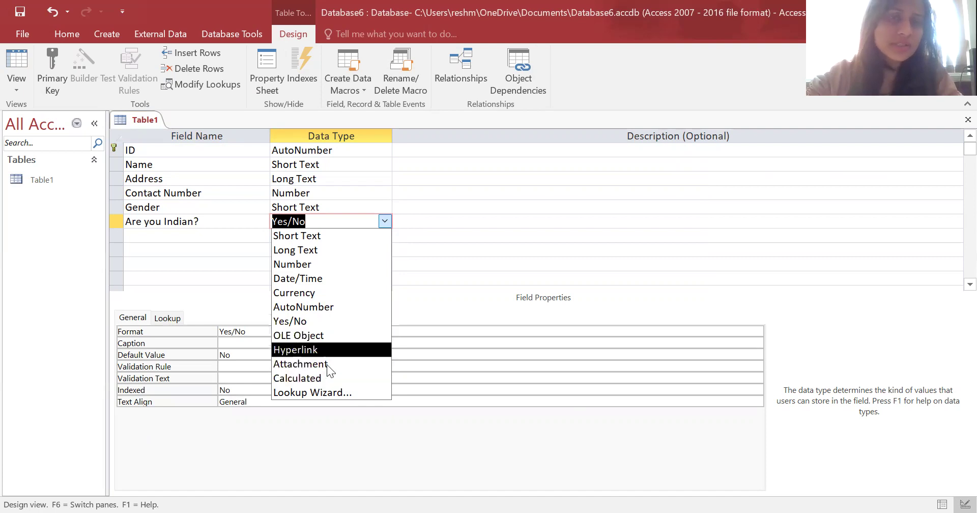
{"action": "left_click", "coordinate": [202, 249]}
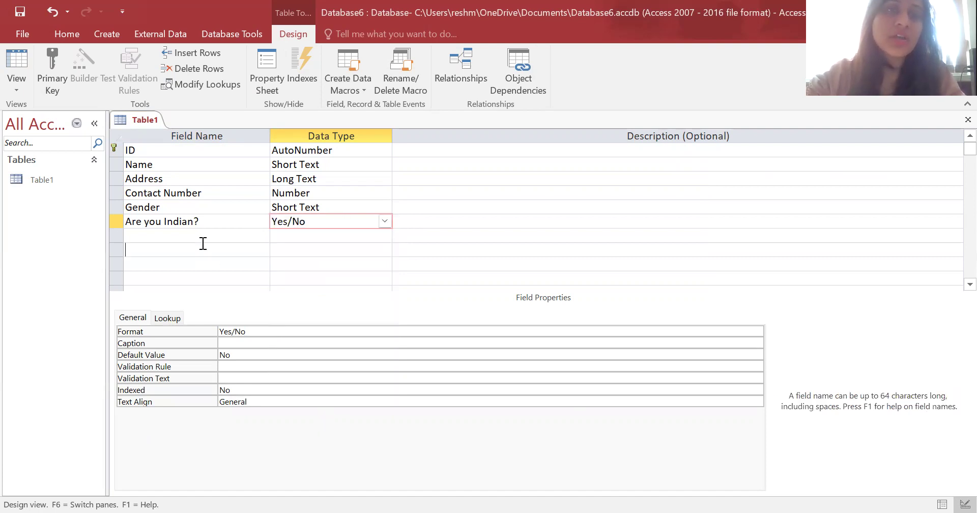
Step: Add a field named "date of registration" in the next empty row with the Date/Time data type
{"action": "left_click", "coordinate": [201, 234]}
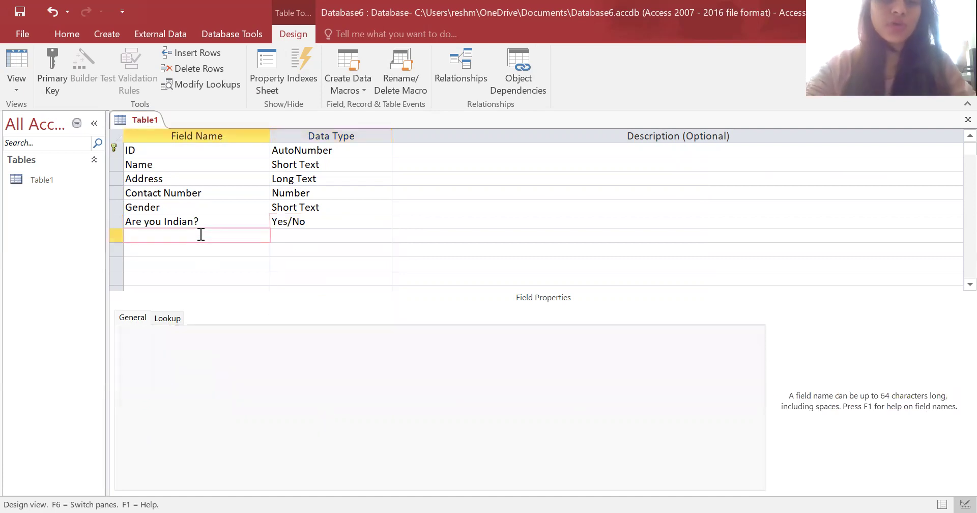
{"action": "type", "text": "date of registratio"}
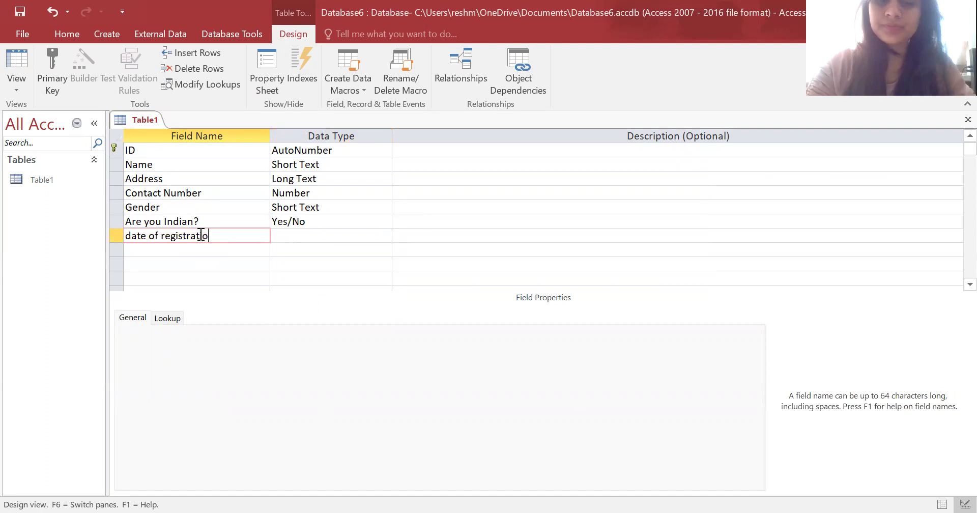
{"action": "type", "text": "n"}
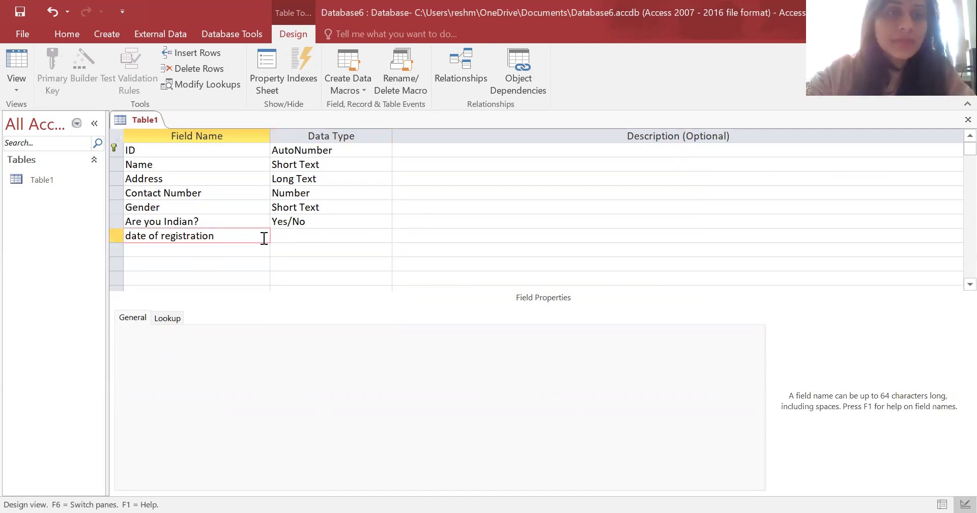
{"action": "left_click", "coordinate": [351, 235]}
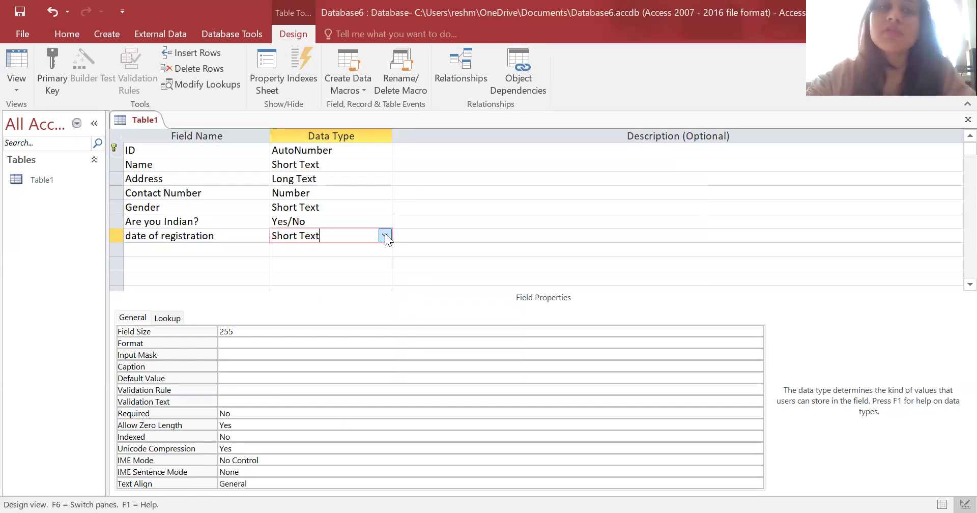
{"action": "left_click", "coordinate": [384, 235]}
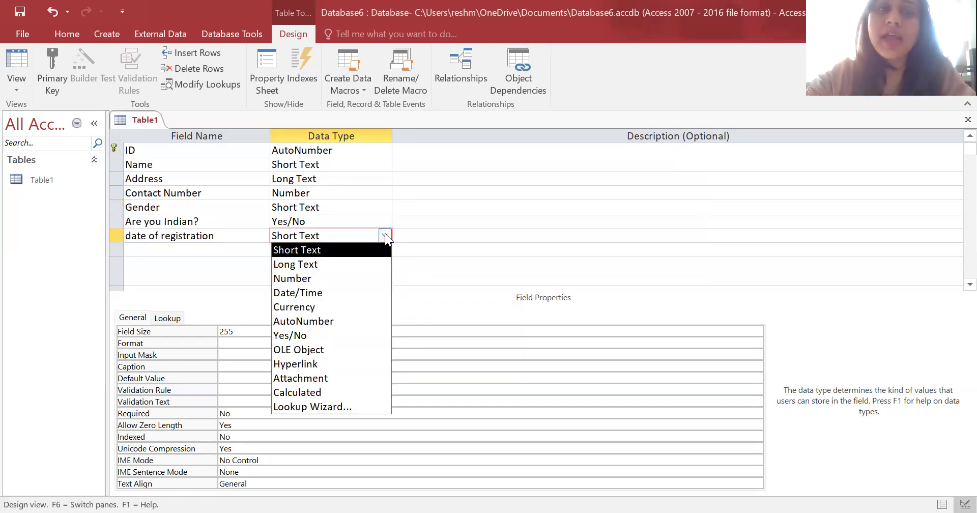
{"action": "left_click", "coordinate": [360, 293]}
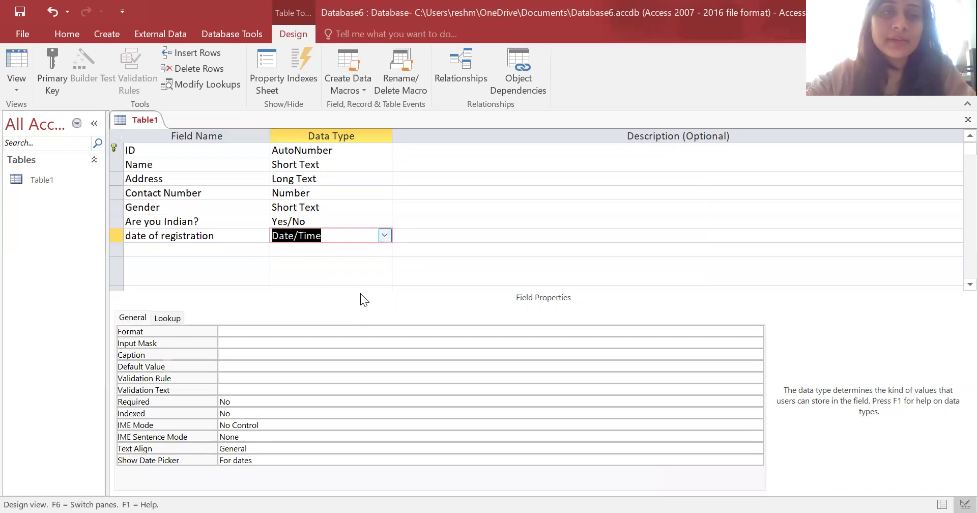
Step: Add a Diagnosis field below date of registration and set its data type to Long Text
{"action": "left_click", "coordinate": [231, 251]}
{"action": "type", "text": "Dia"}
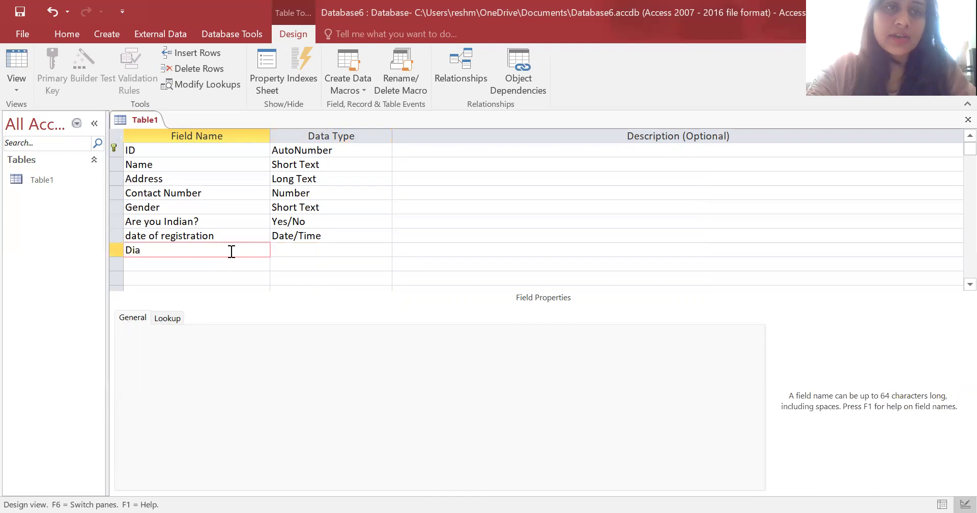
{"action": "type", "text": "gno"}
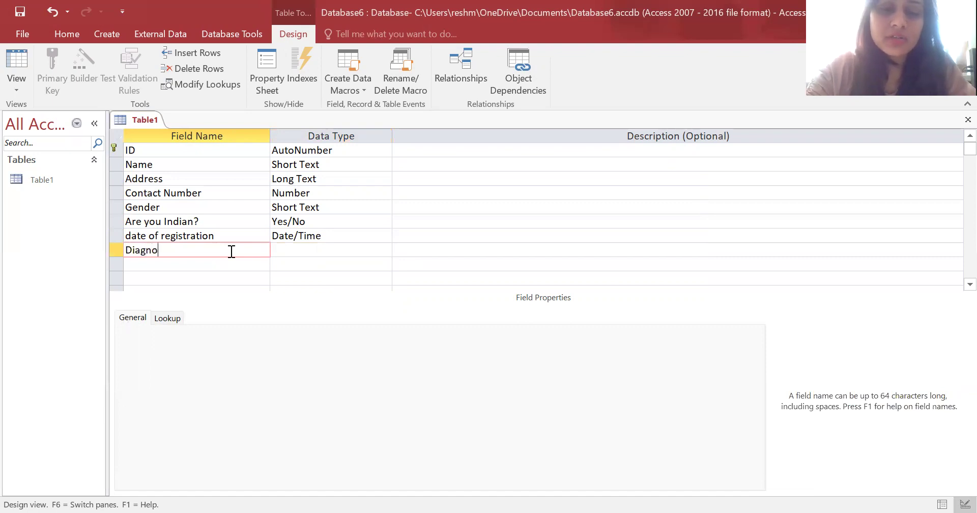
{"action": "type", "text": "sis"}
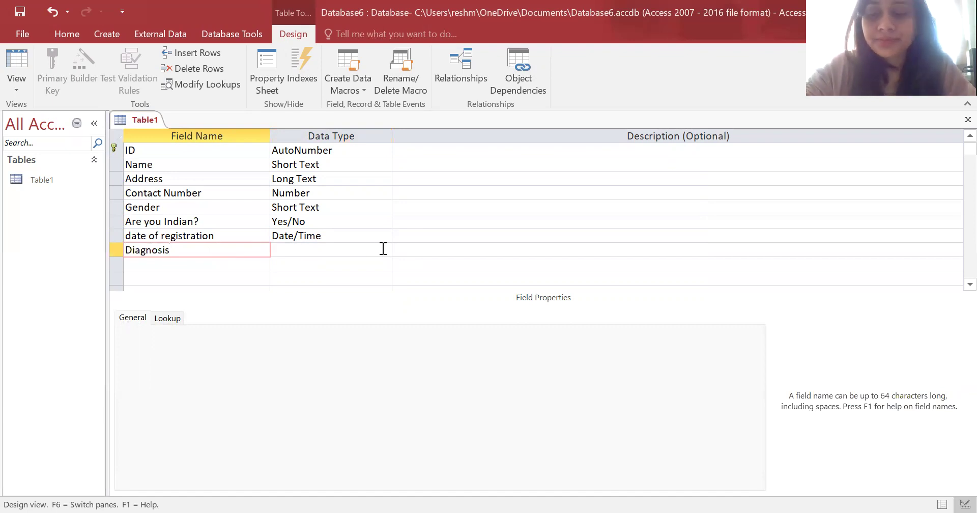
{"action": "left_click", "coordinate": [382, 248]}
{"action": "left_click", "coordinate": [382, 247]}
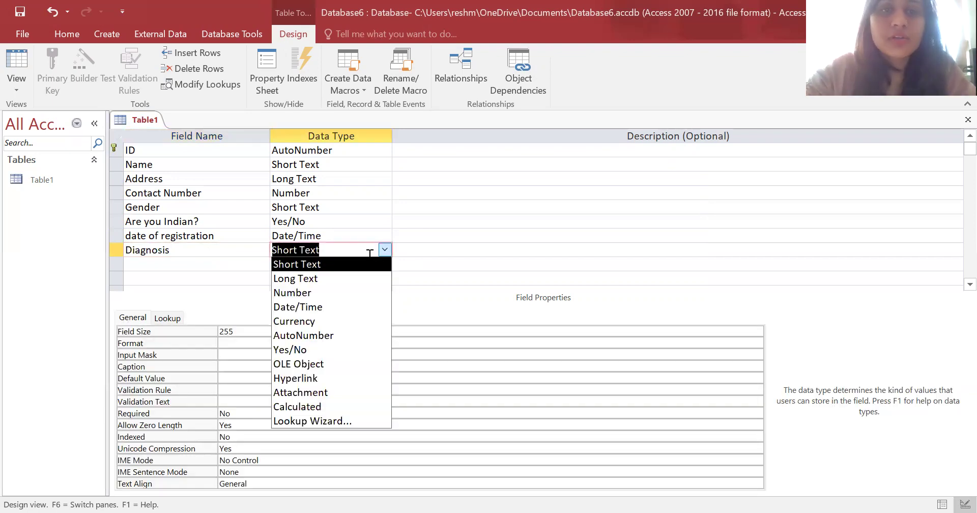
{"action": "left_click", "coordinate": [351, 278]}
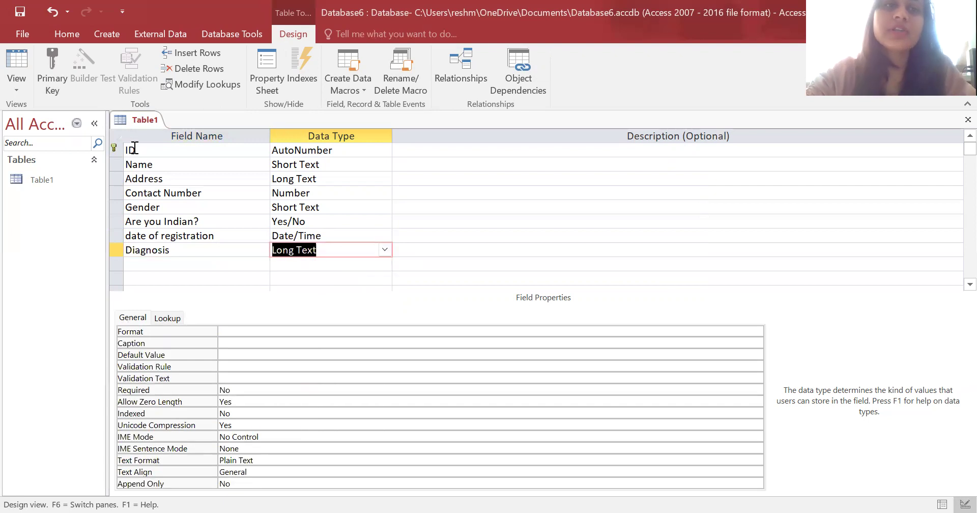
Step: Save Table1 and switch it to Datasheet View
{"action": "right_click", "coordinate": [133, 119]}
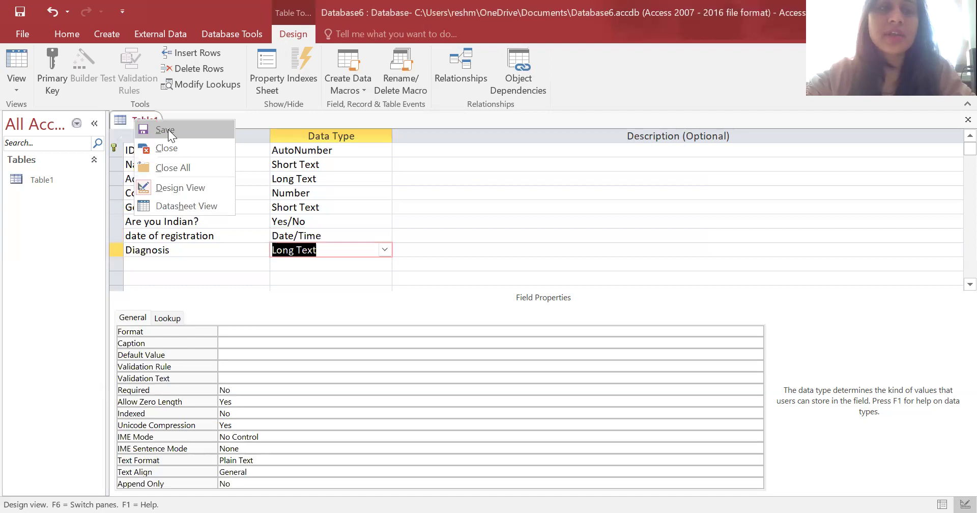
{"action": "left_click", "coordinate": [168, 129]}
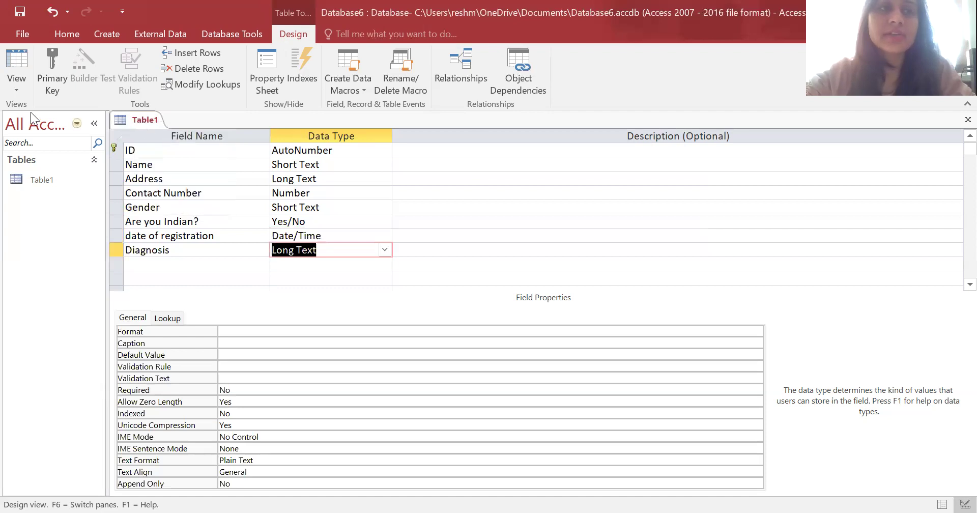
{"action": "left_click", "coordinate": [13, 90]}
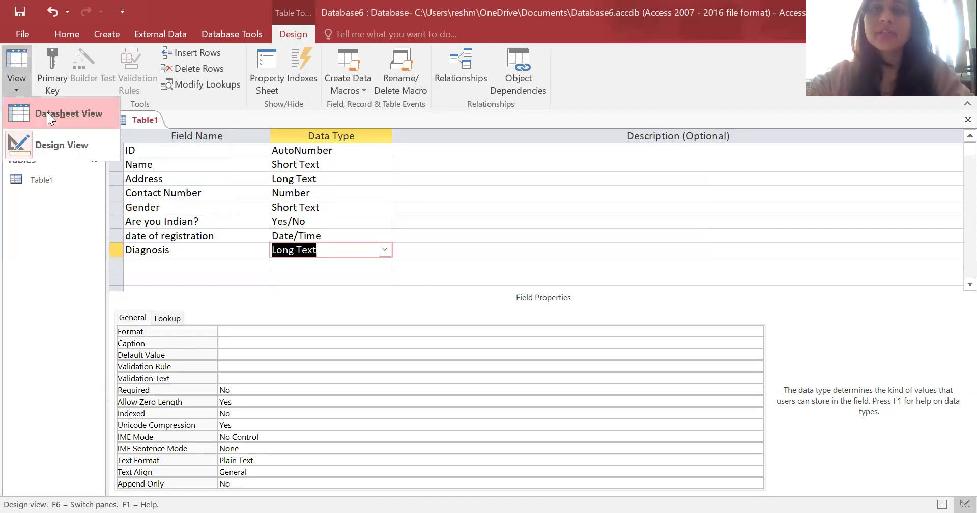
{"action": "left_click", "coordinate": [47, 113]}
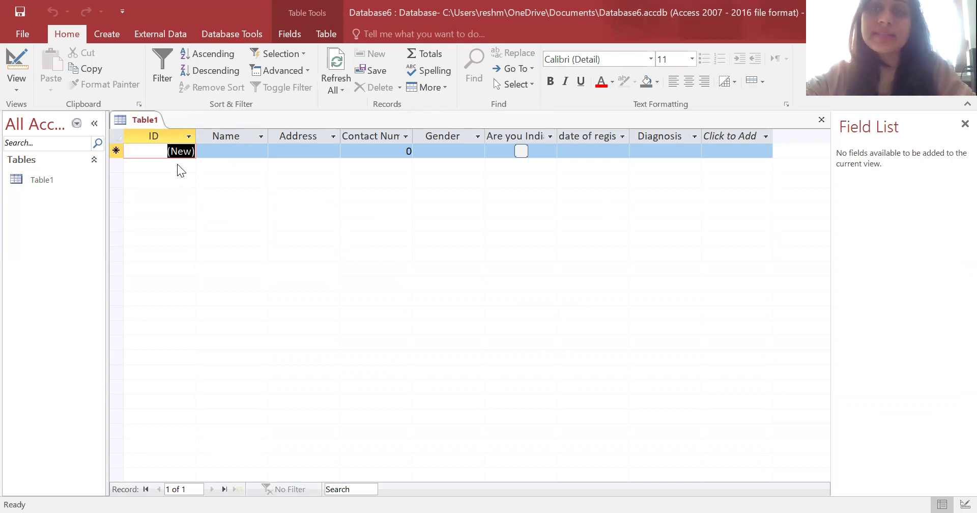
Step: Enter a person's first name in the Name field of each of the first two records
{"action": "left_click", "coordinate": [233, 153]}
{"action": "type", "text": "R"}
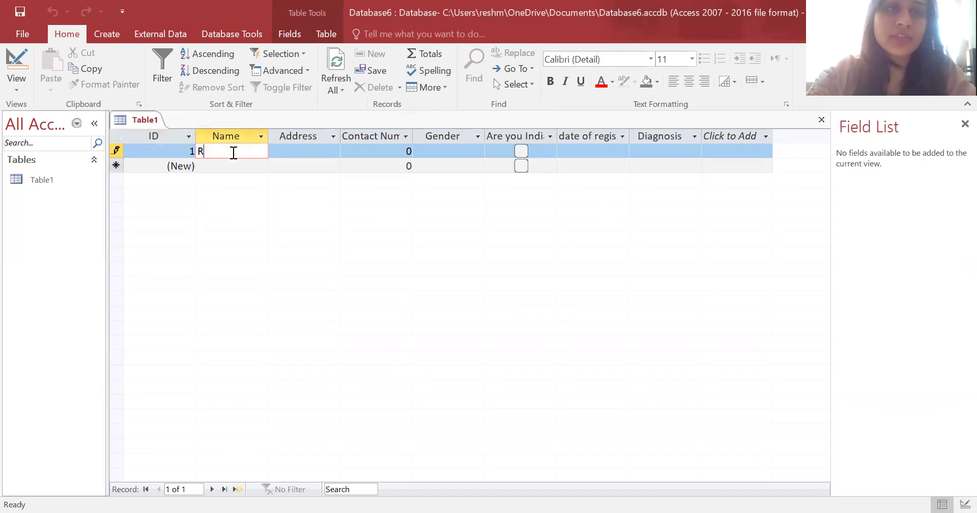
{"action": "type", "text": "adhika"}
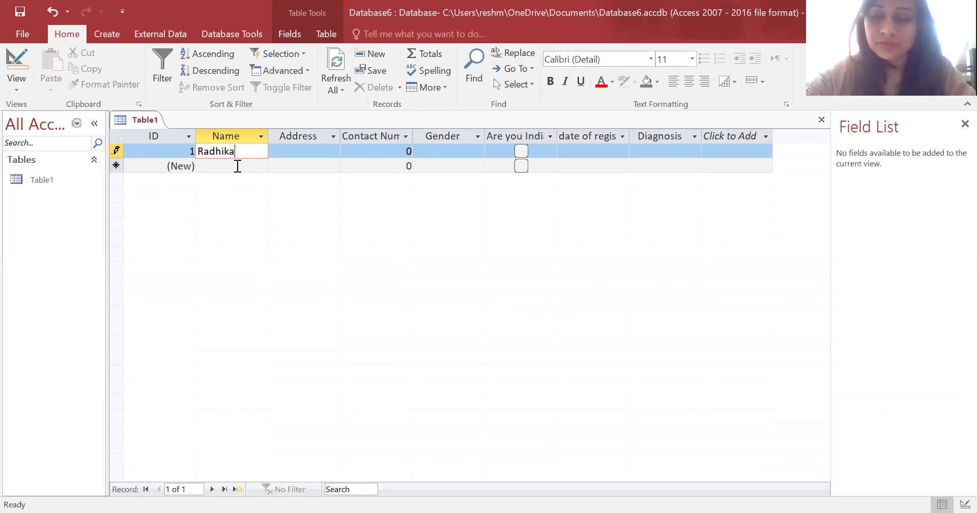
{"action": "left_click", "coordinate": [237, 166]}
{"action": "type", "text": "Komal"}
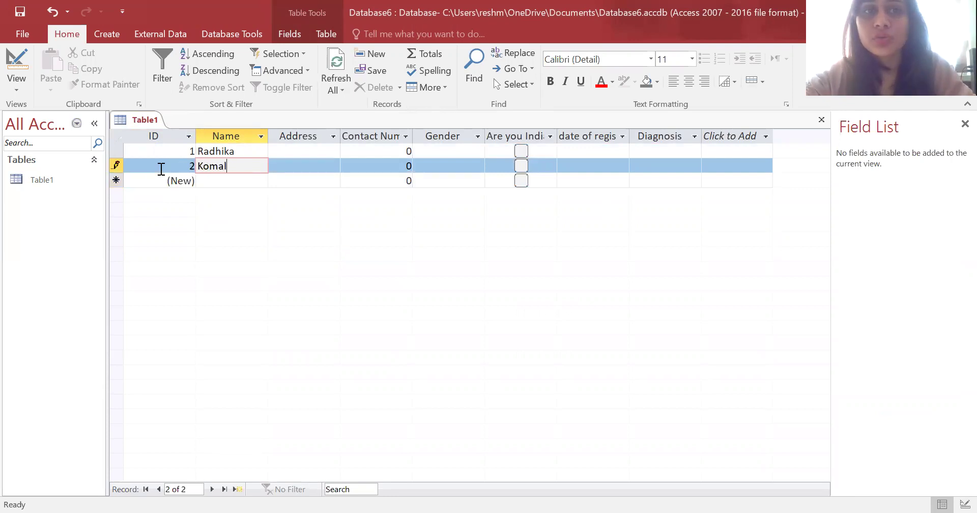
Step: Fill in the Address field with a city for each of the first two records
{"action": "left_click", "coordinate": [304, 151]}
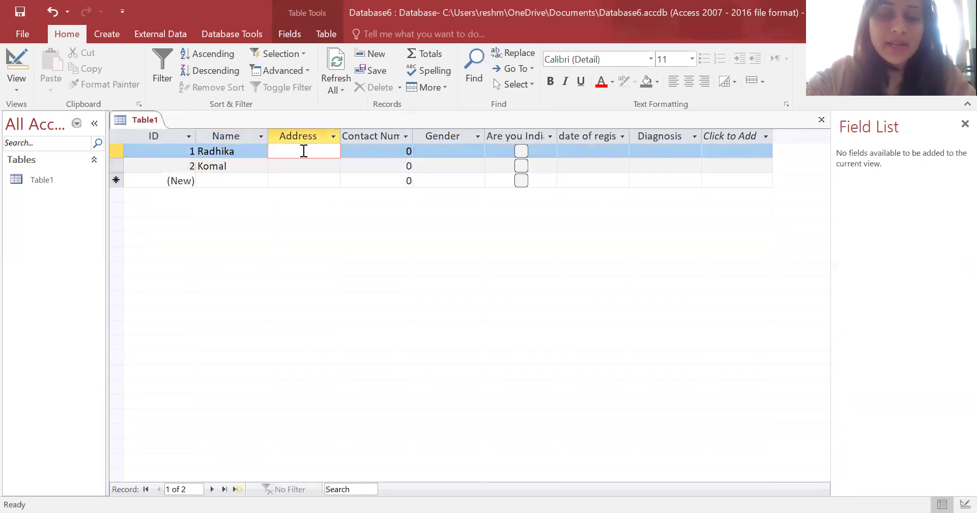
{"action": "type", "text": "CHD"}
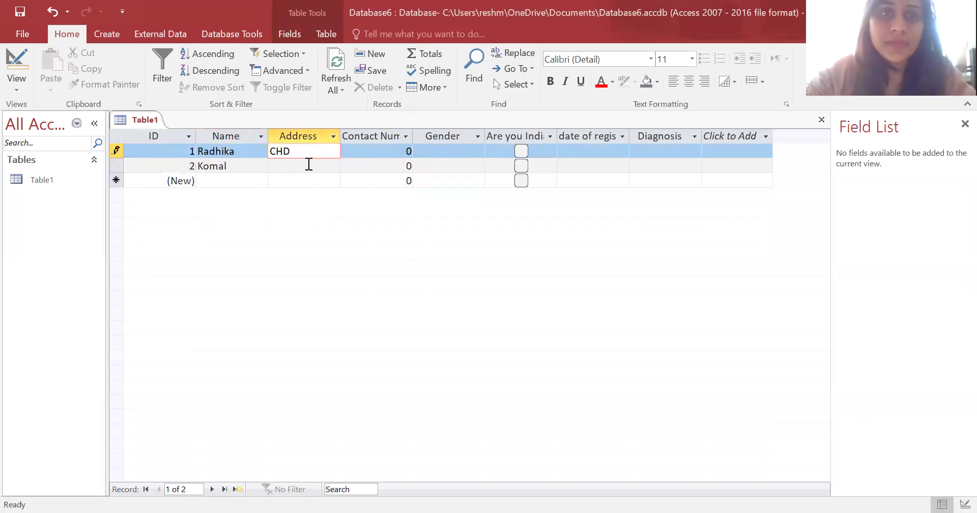
{"action": "left_click", "coordinate": [309, 166]}
{"action": "type", "text": "Mohali"}
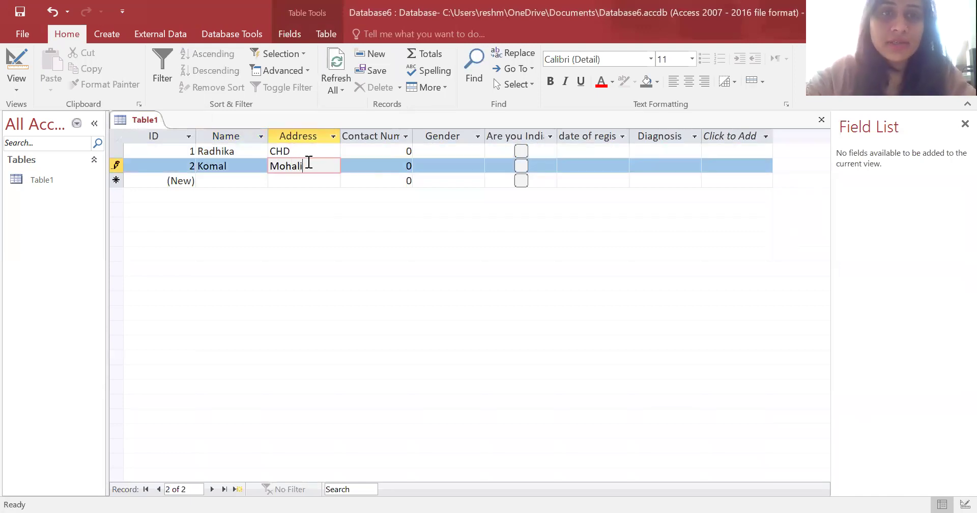
Step: Try to enter the text abc in the Contact Number field of the first record
{"action": "left_click", "coordinate": [382, 148]}
{"action": "type", "text": "ab"}
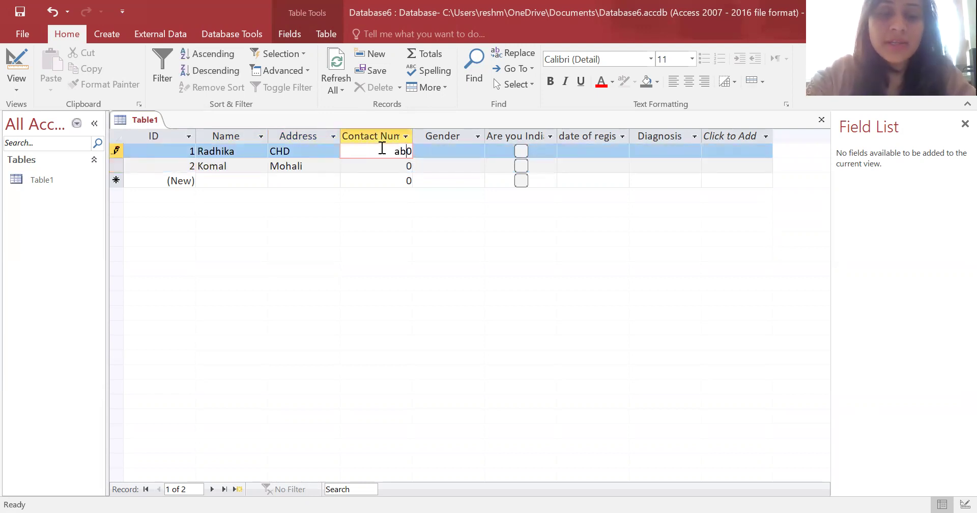
{"action": "type", "text": "c"}
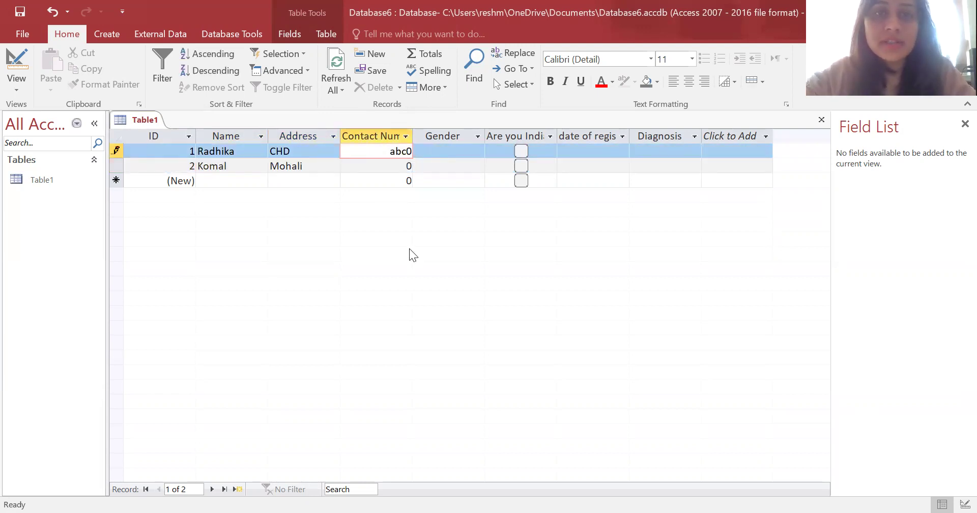
{"action": "left_click", "coordinate": [440, 177]}
{"action": "key", "text": "Down"}
{"action": "key", "text": "Down"}
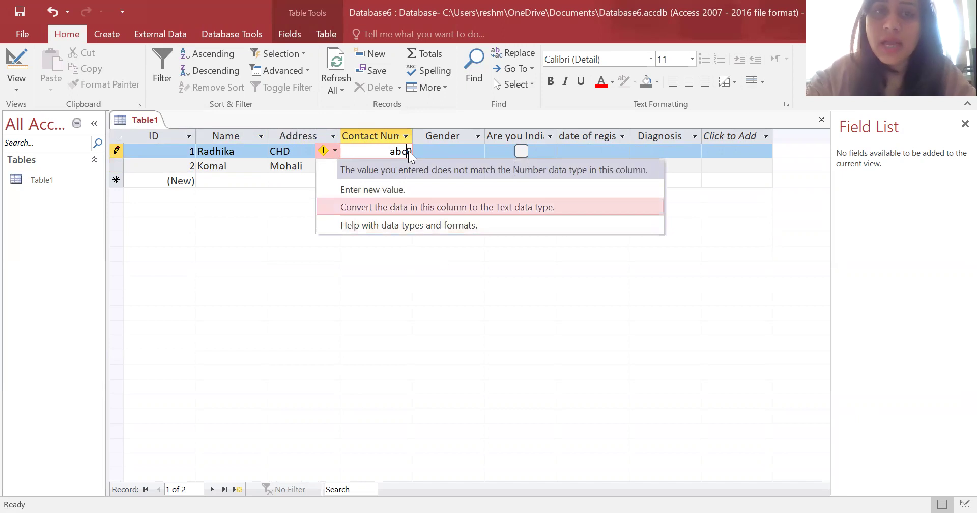
{"action": "key", "text": "Down"}
{"action": "left_click", "coordinate": [288, 209]}
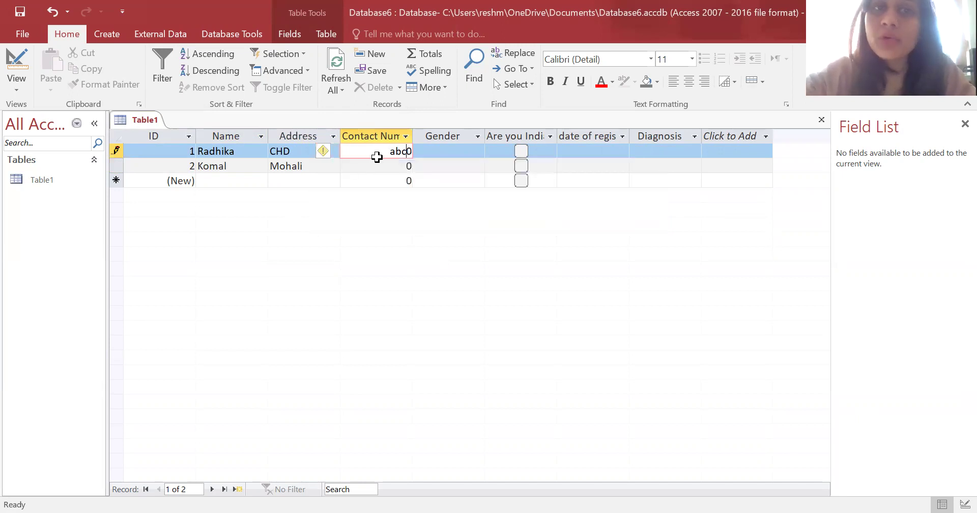
Step: Clear the text from the first record's Contact Number field and enter a numeric contact number for each of the first two records
{"action": "left_click_drag", "start_coordinate": [383, 151], "coordinate": [425, 151]}
{"action": "key", "text": "BackSpace"}
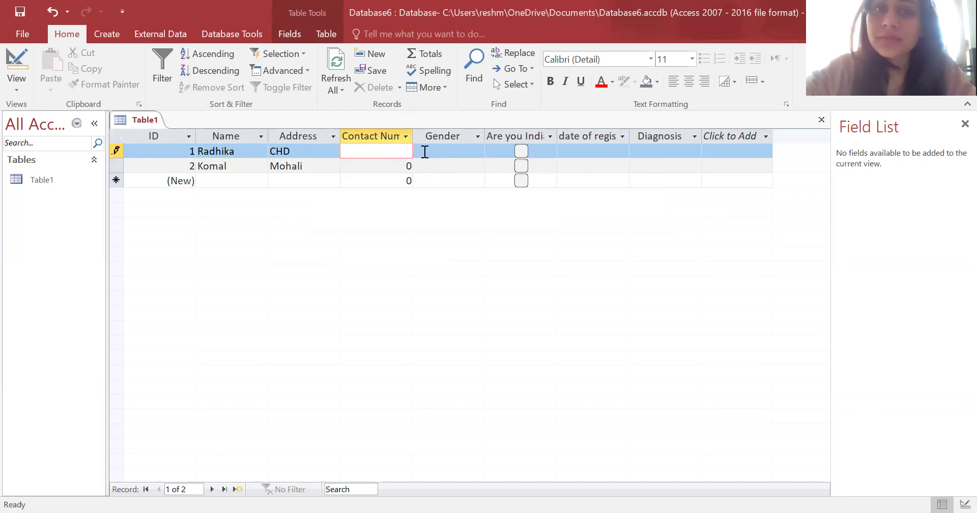
{"action": "type", "text": "657577"}
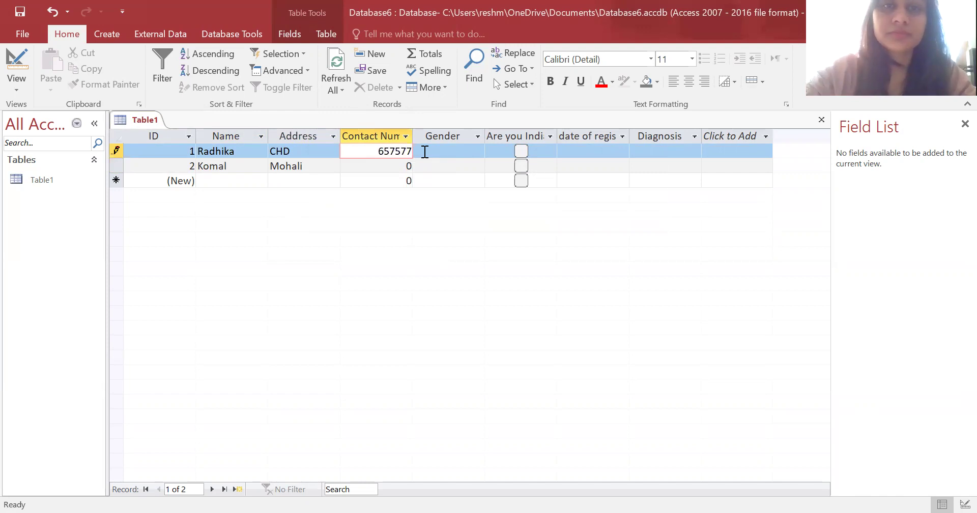
{"action": "left_click", "coordinate": [398, 165]}
{"action": "type", "text": "46474"}
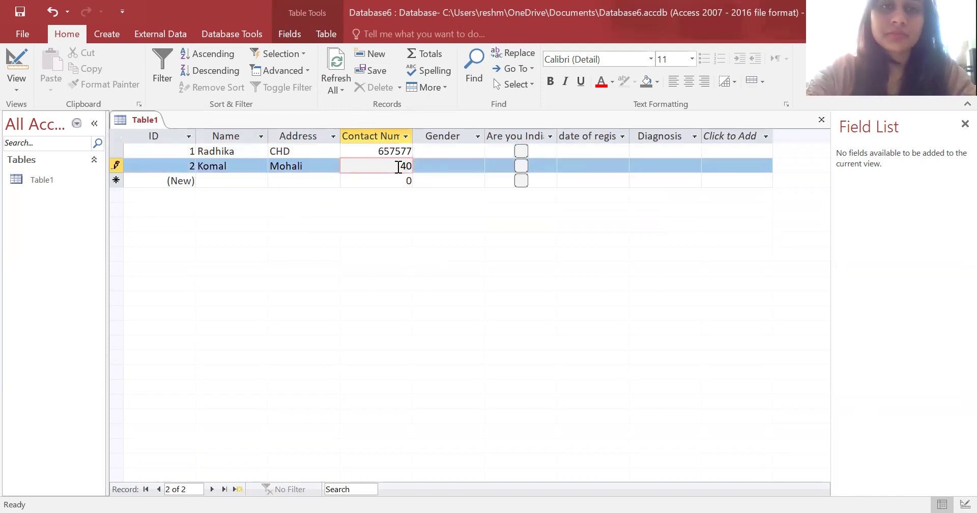
{"action": "type", "text": "7"}
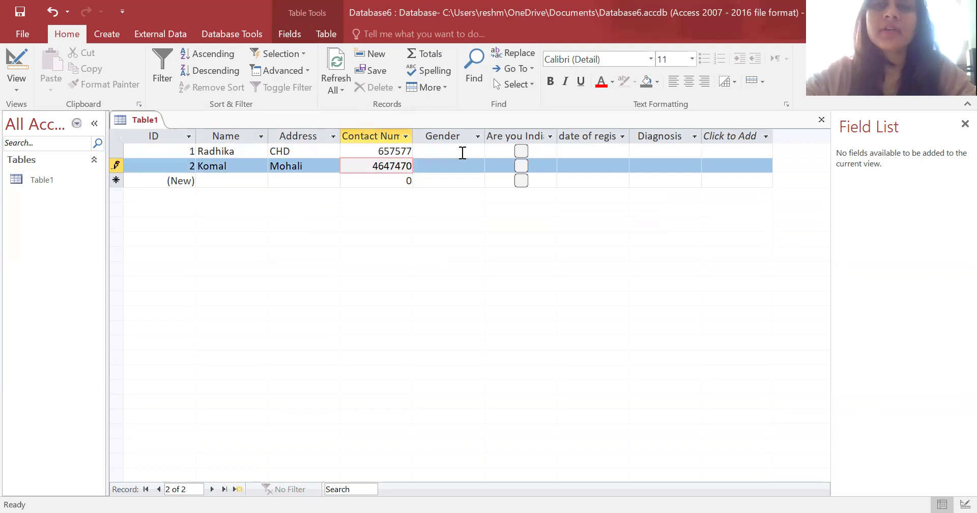
Step: Set Gender to Female for both the first and second records using the lookup values
{"action": "left_click", "coordinate": [462, 151]}
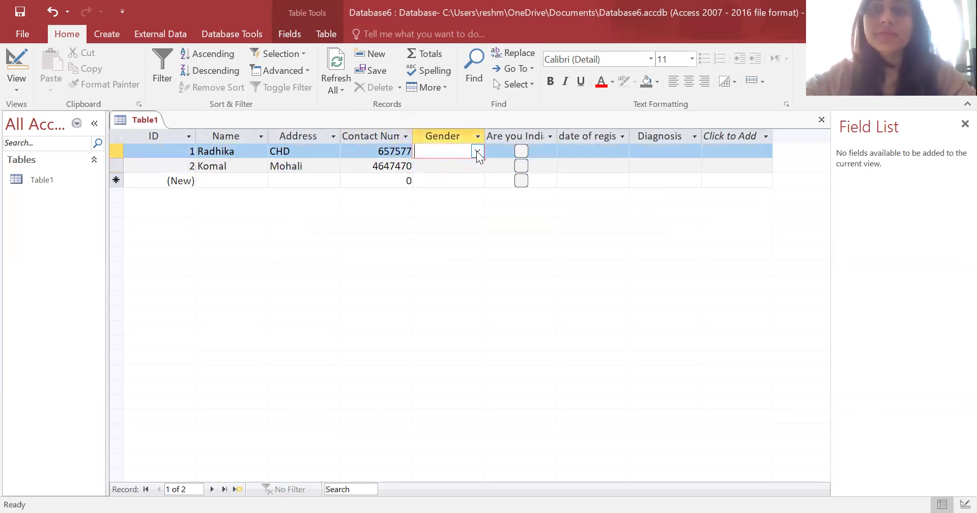
{"action": "left_click", "coordinate": [476, 150]}
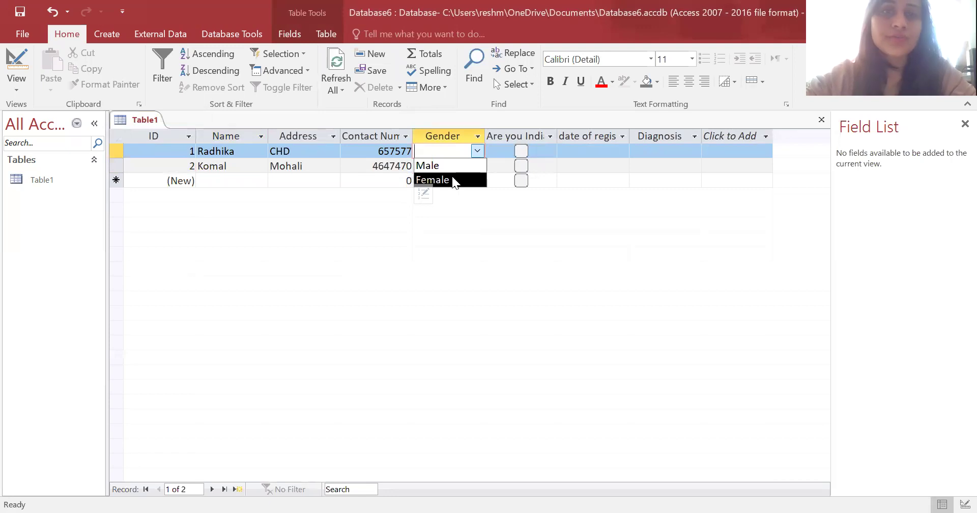
{"action": "left_click", "coordinate": [452, 180]}
{"action": "left_click", "coordinate": [472, 166]}
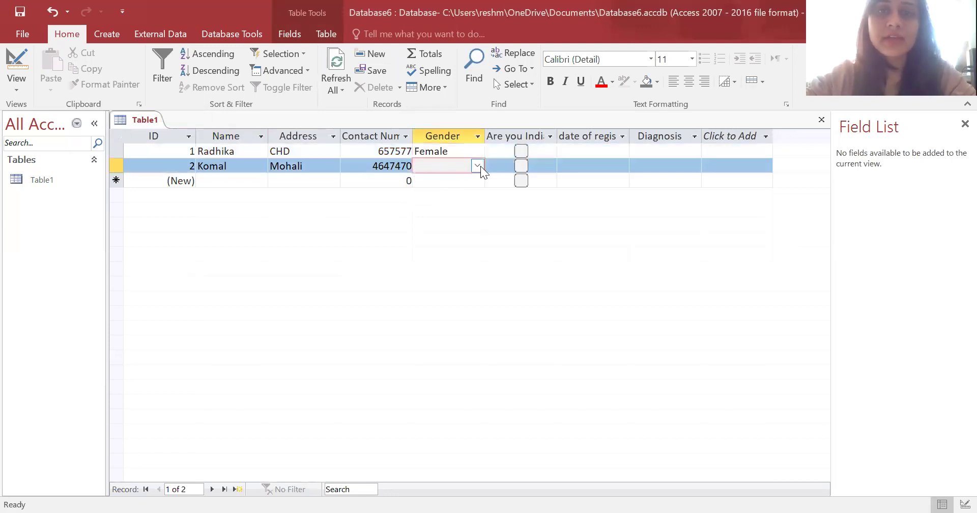
{"action": "left_click", "coordinate": [478, 166]}
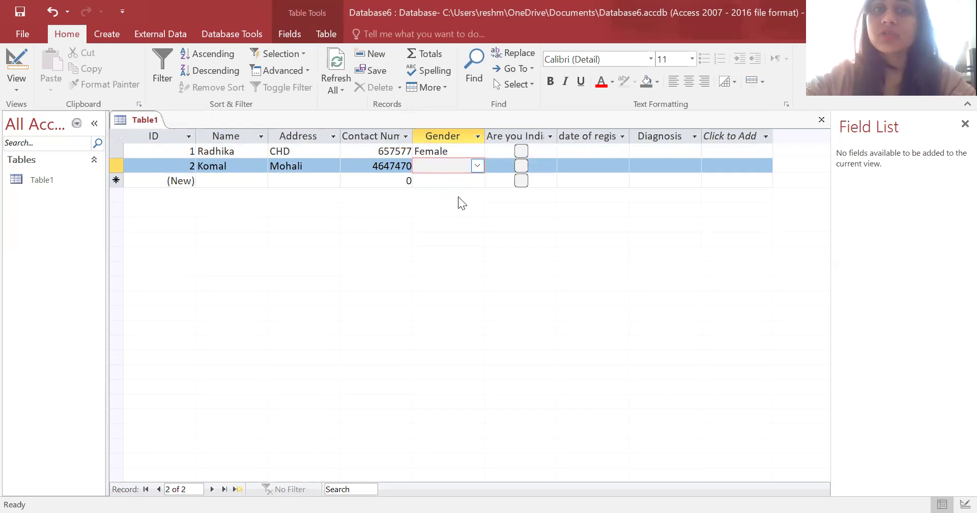
{"action": "left_click", "coordinate": [458, 196]}
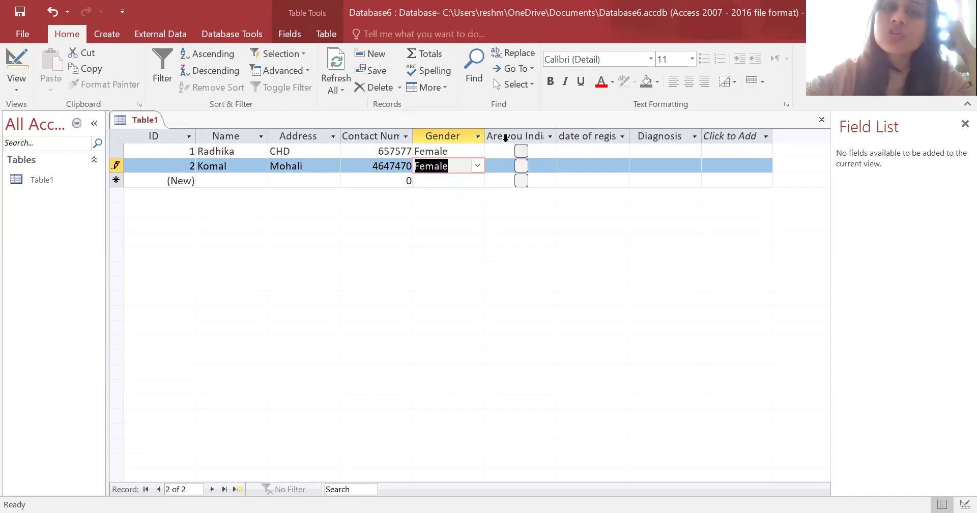
Step: Mark the first record as Indian and set the date of registration to 03-03-2022 for the first two records
{"action": "left_click", "coordinate": [520, 150]}
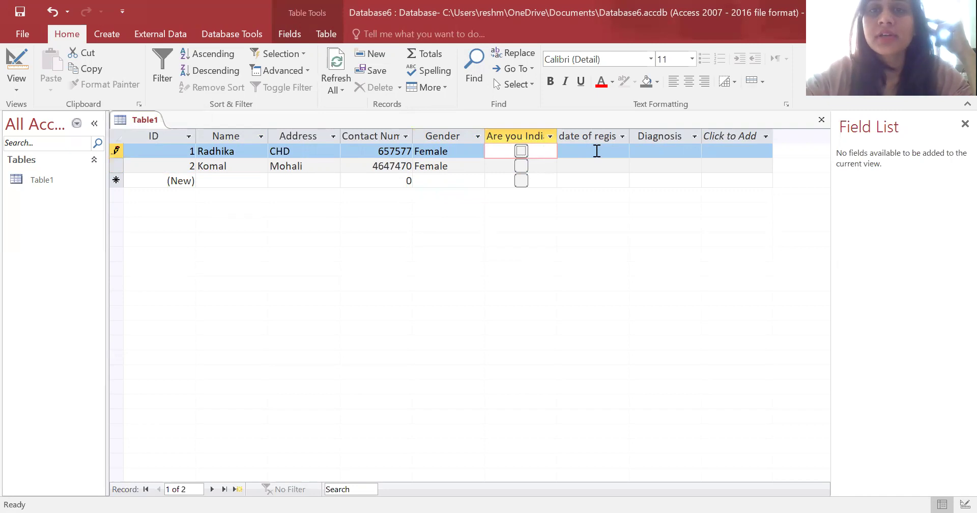
{"action": "left_click", "coordinate": [520, 150]}
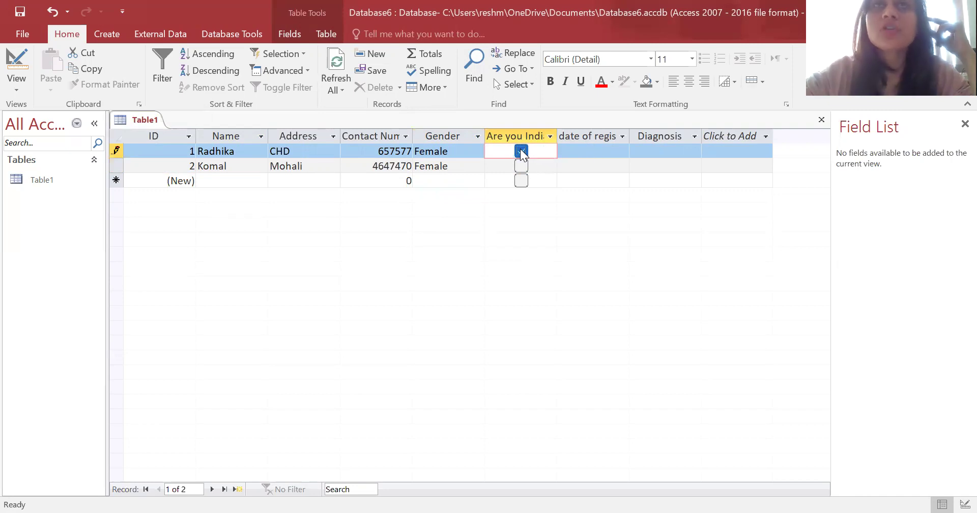
{"action": "left_click", "coordinate": [623, 152]}
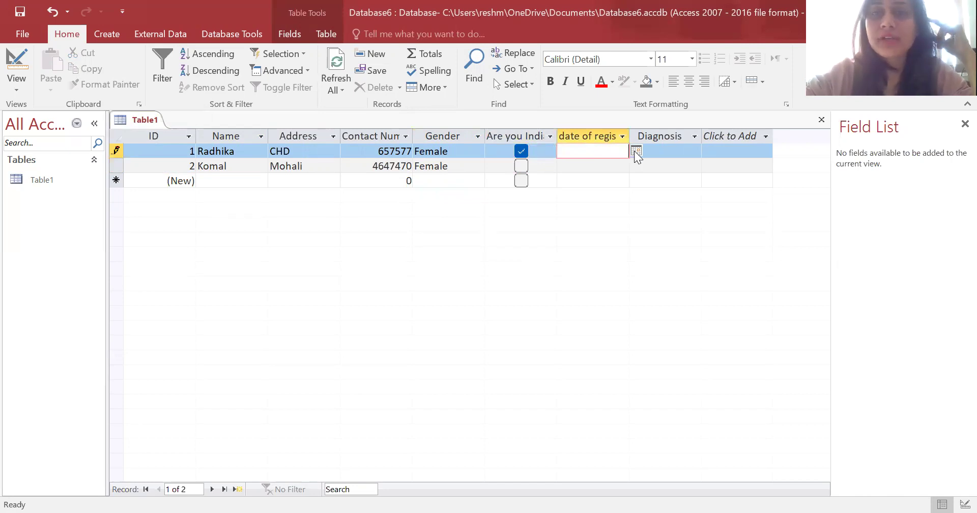
{"action": "left_click", "coordinate": [634, 151]}
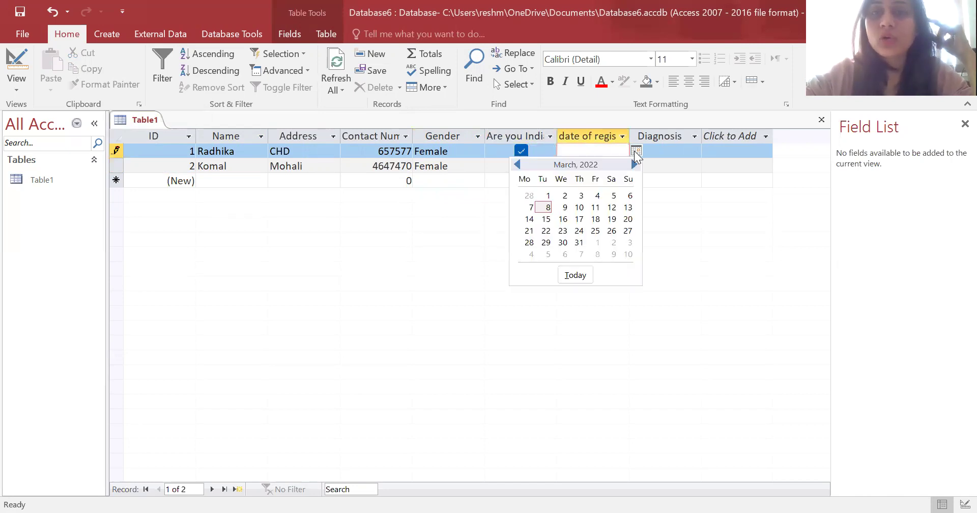
{"action": "left_click", "coordinate": [579, 197]}
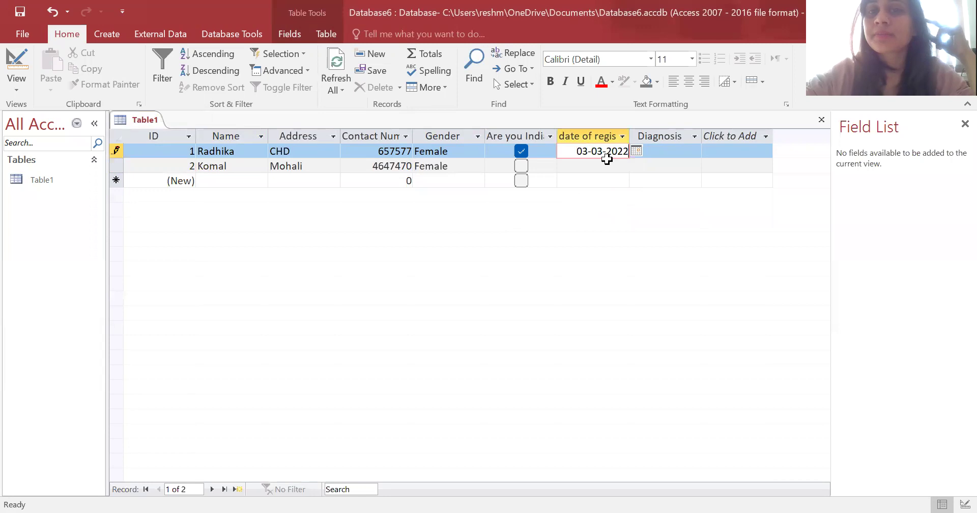
{"action": "left_click", "coordinate": [624, 167]}
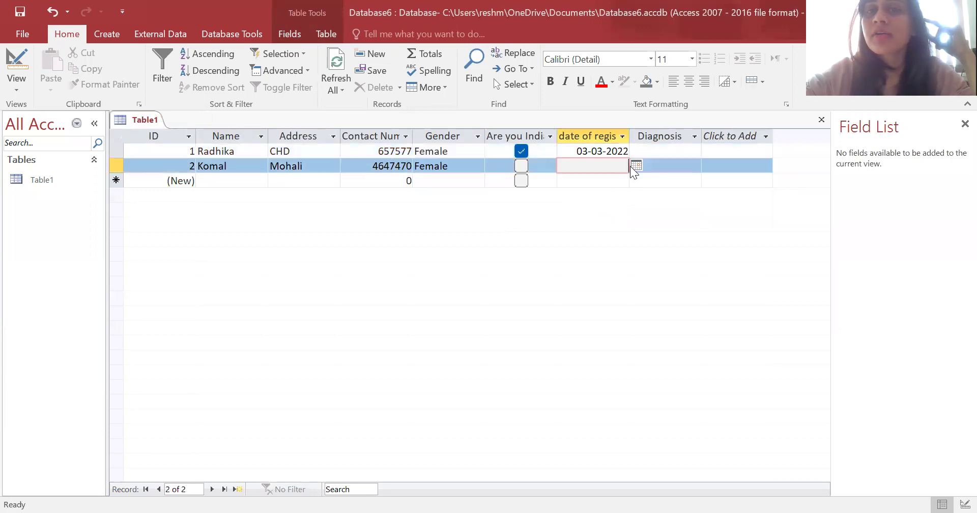
{"action": "left_click", "coordinate": [635, 166]}
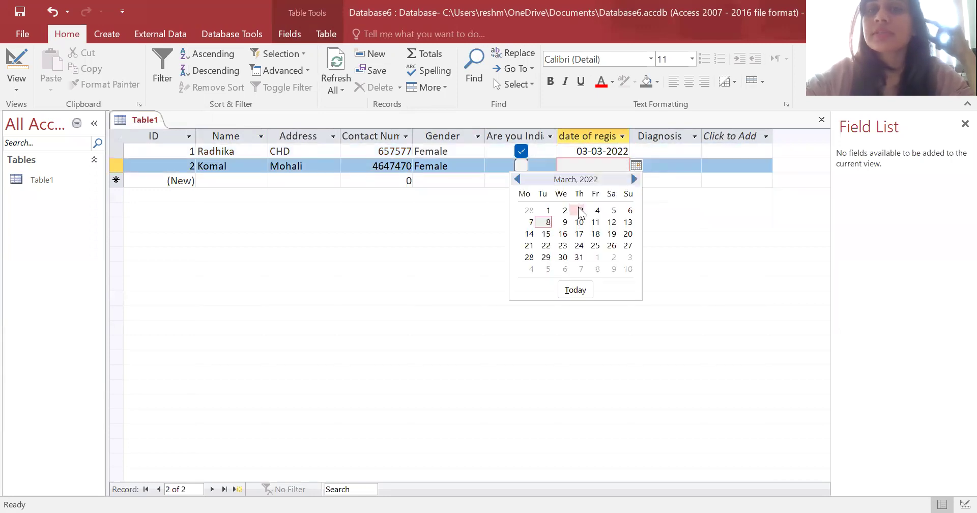
{"action": "left_click", "coordinate": [579, 210]}
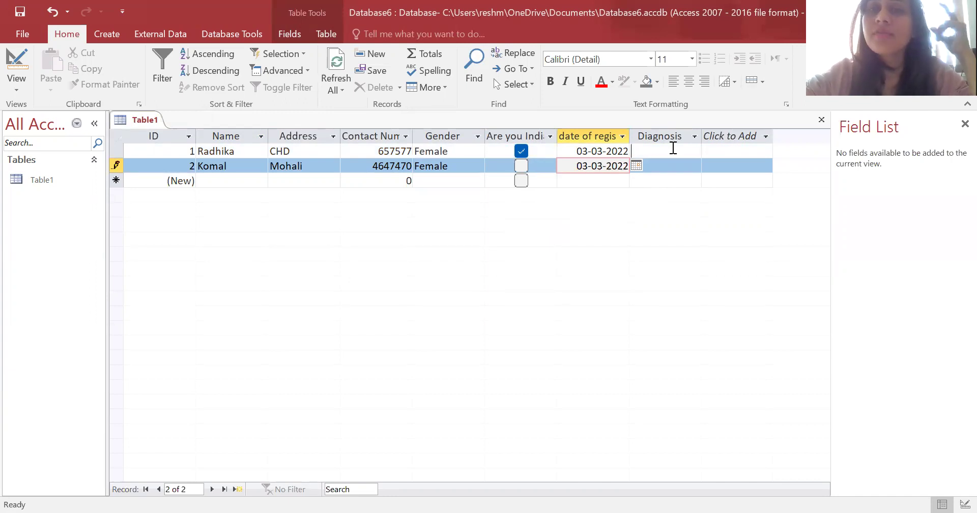
Step: Enter Fever as the Diagnosis for the first record and Cold for the second
{"action": "left_click", "coordinate": [672, 149]}
{"action": "type", "text": "Fever"}
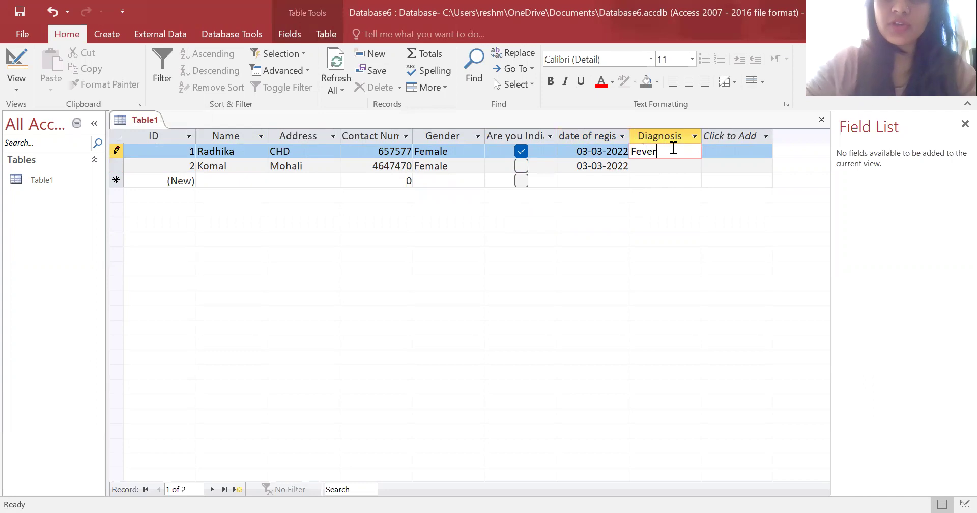
{"action": "left_click", "coordinate": [667, 167]}
{"action": "type", "text": "Cold"}
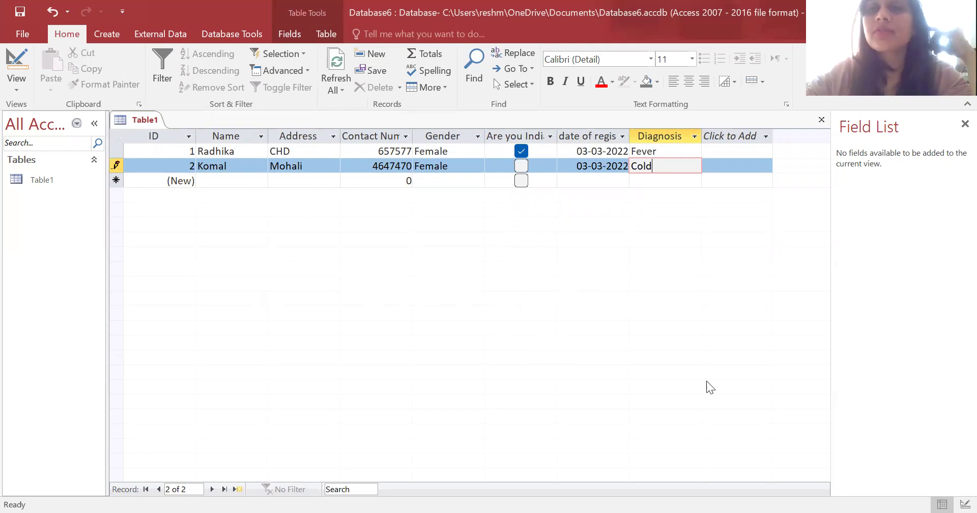
Step: Start the Form Wizard for Table1 and include all fields from ID to Diagnosis in the form
{"action": "left_click", "coordinate": [116, 33]}
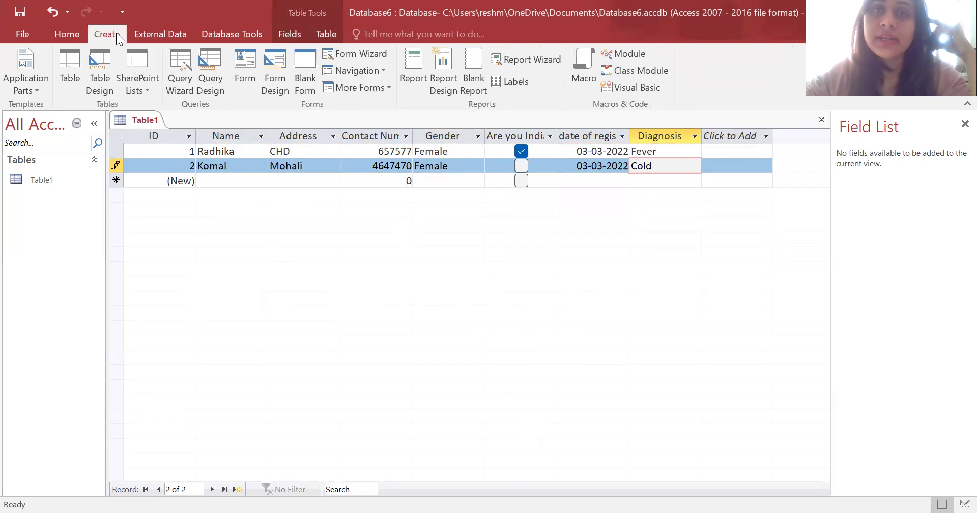
{"action": "left_click", "coordinate": [377, 53]}
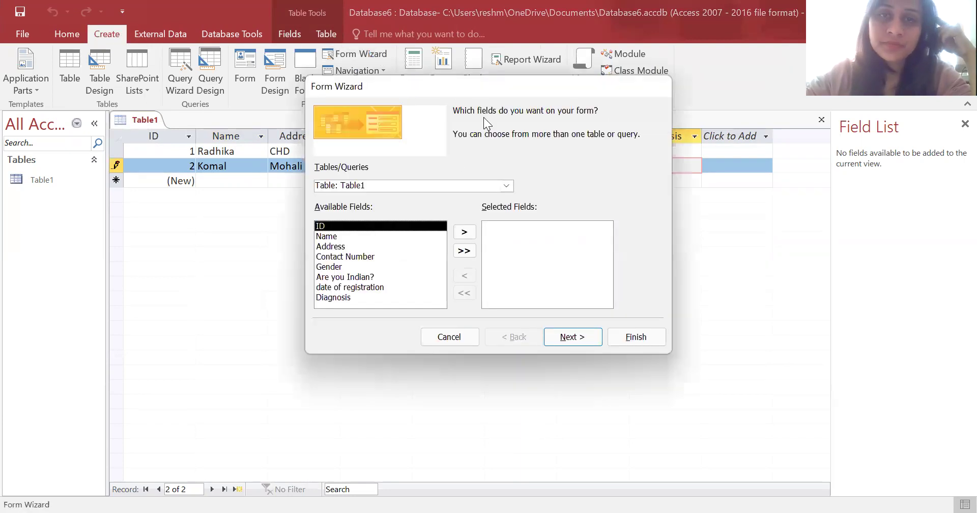
{"action": "left_click", "coordinate": [505, 186]}
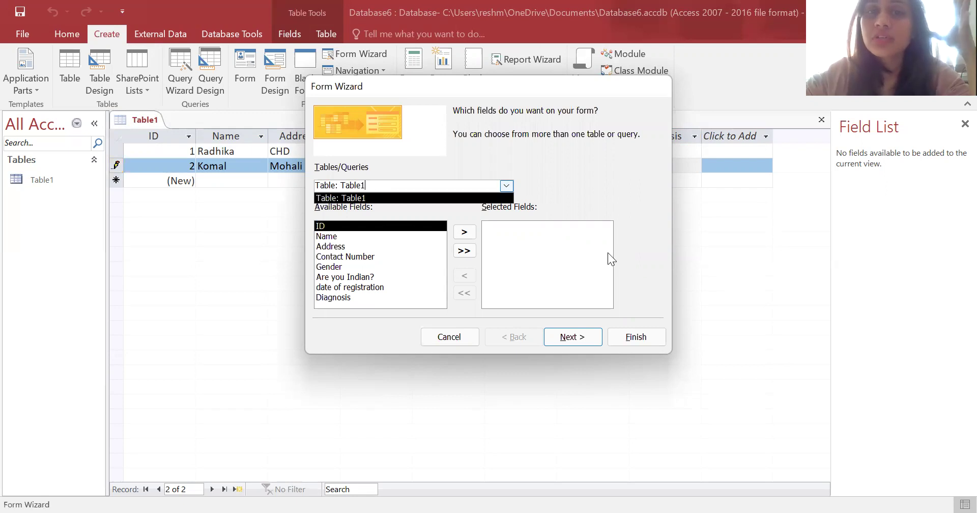
{"action": "left_click", "coordinate": [465, 233]}
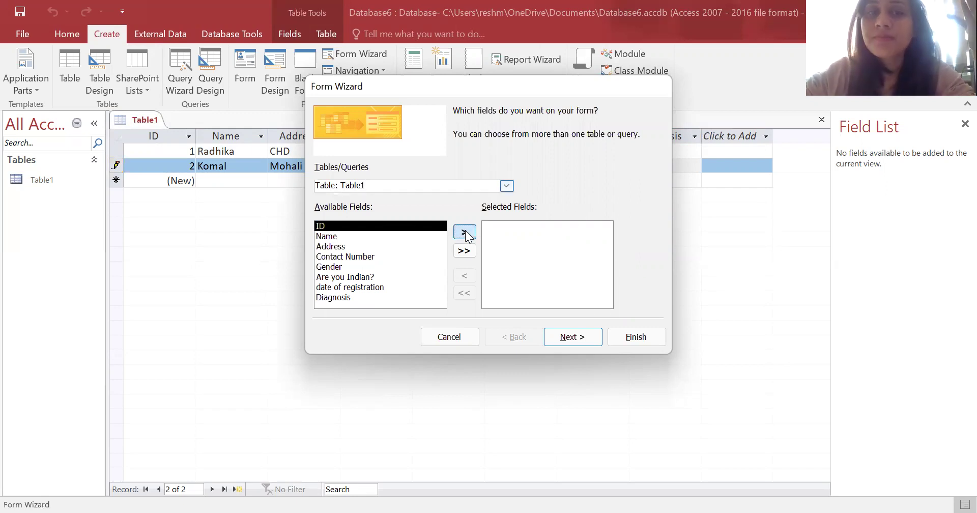
{"action": "left_click", "coordinate": [465, 233]}
{"action": "left_click", "coordinate": [464, 233]}
{"action": "left_click", "coordinate": [465, 233]}
{"action": "left_click", "coordinate": [464, 233]}
{"action": "left_click", "coordinate": [464, 233]}
{"action": "left_click", "coordinate": [464, 233]}
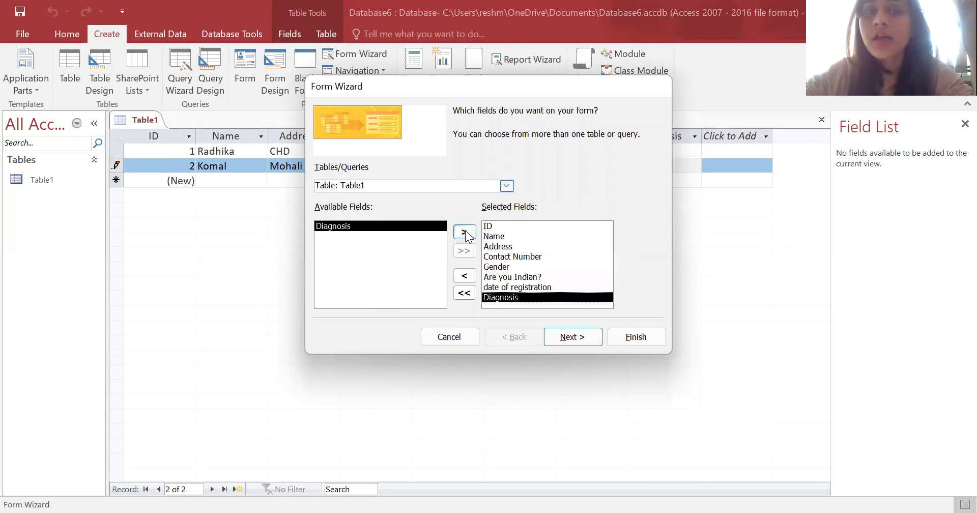
{"action": "left_click", "coordinate": [464, 233]}
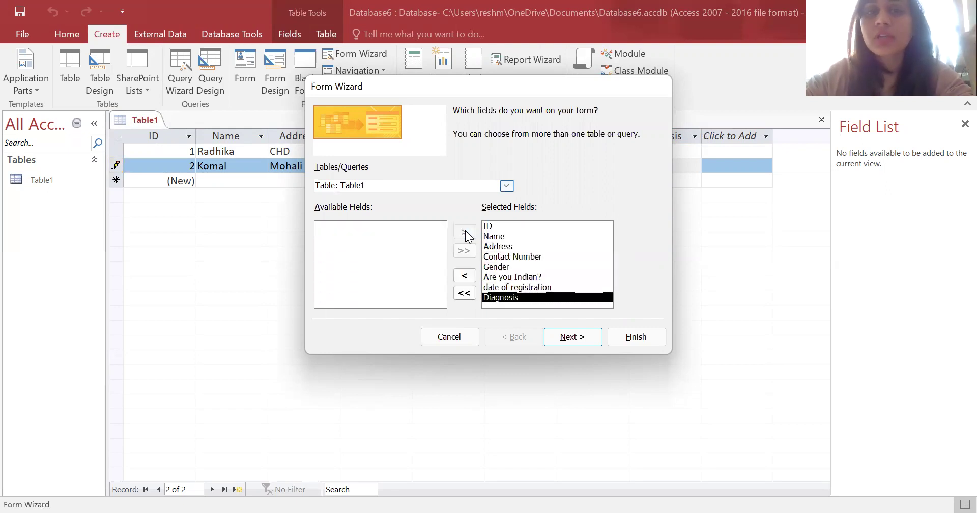
{"action": "left_click", "coordinate": [583, 337]}
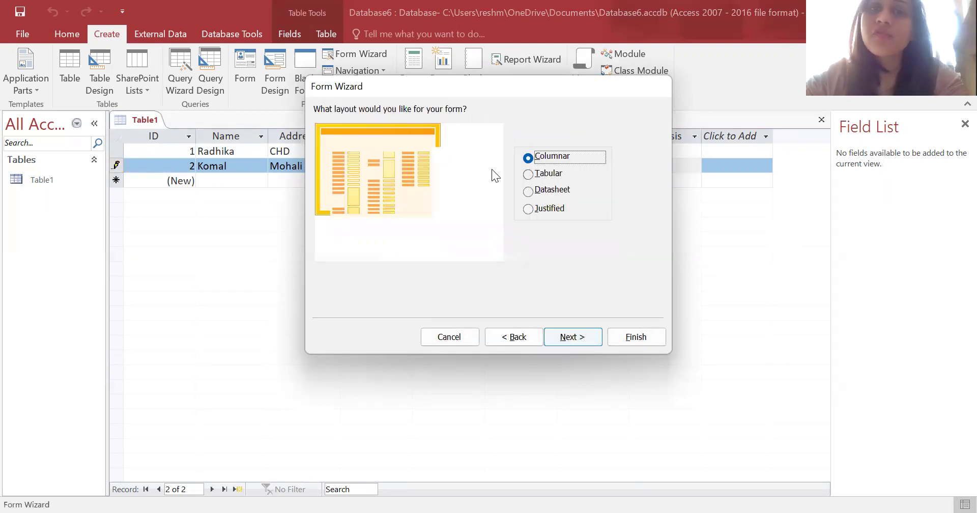
Step: Preview the Tabular, Datasheet and Justified form layouts, choose the Columnar layout and continue to the form title page
{"action": "left_click", "coordinate": [558, 176]}
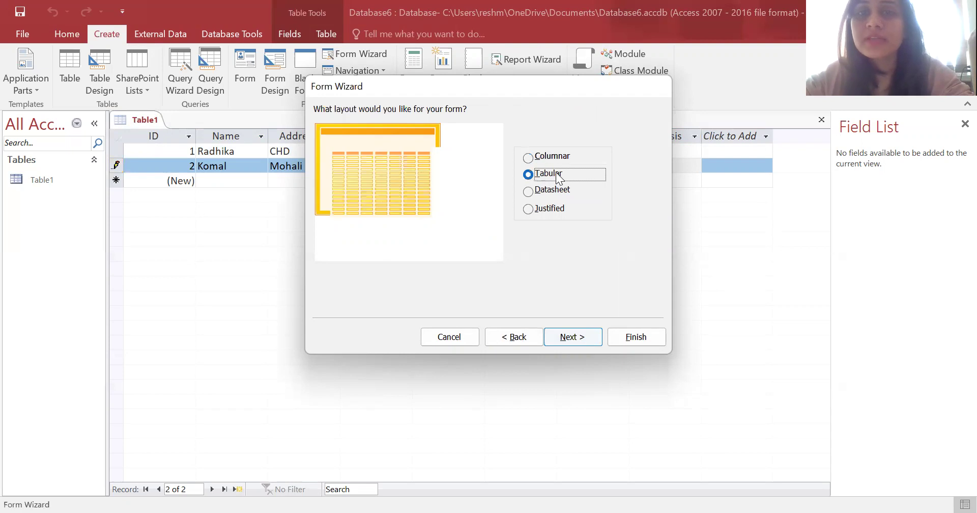
{"action": "left_click", "coordinate": [558, 196]}
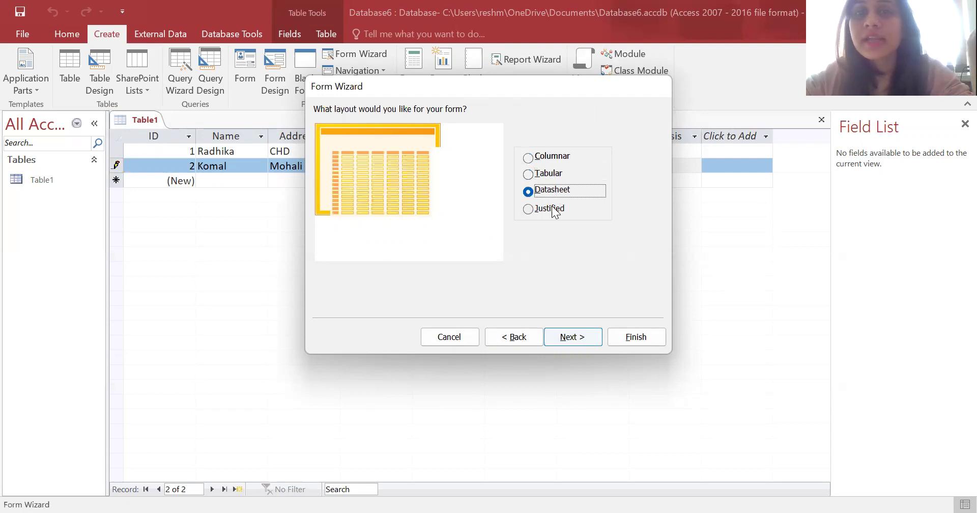
{"action": "left_click", "coordinate": [553, 210]}
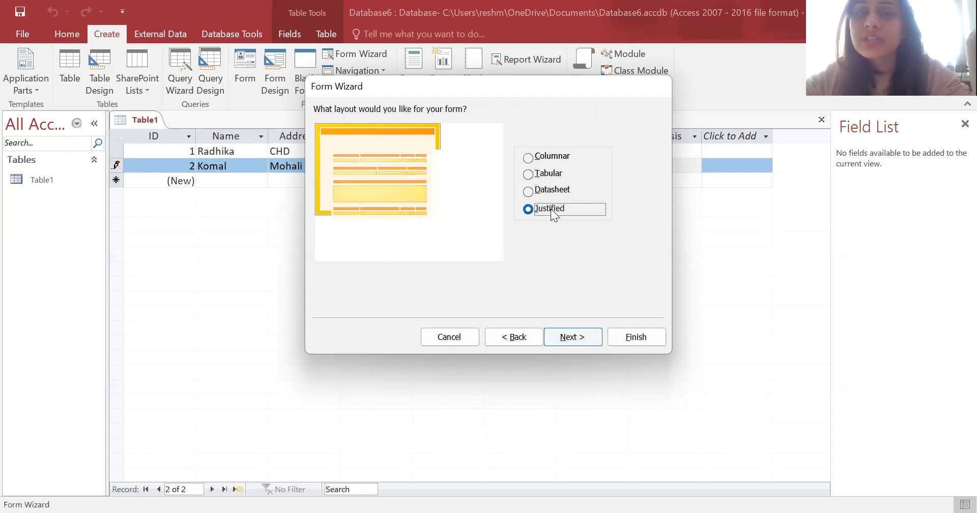
{"action": "left_click", "coordinate": [549, 160]}
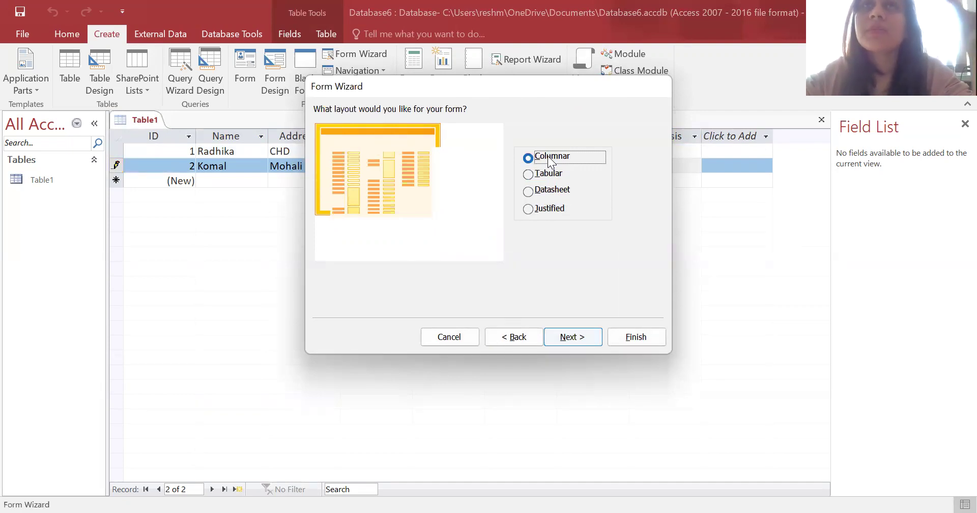
{"action": "left_click", "coordinate": [565, 338]}
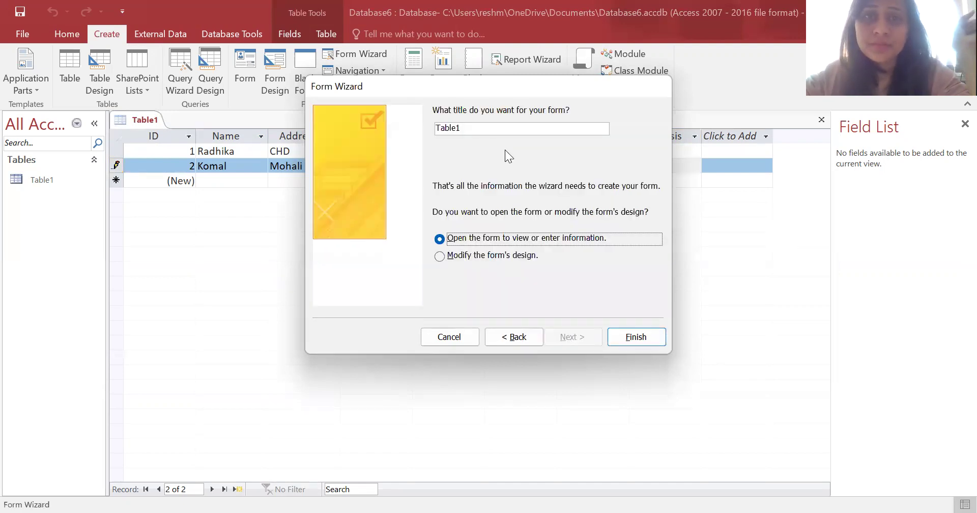
Step: Create the form with the title Table1, opened for data entry, and advance through its records to a new blank record
{"action": "left_click", "coordinate": [648, 338]}
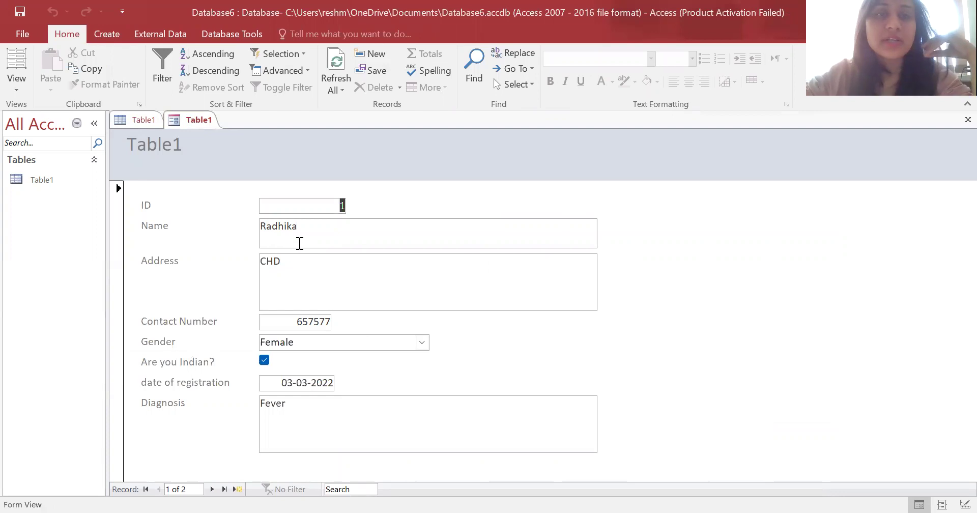
{"action": "left_click", "coordinate": [211, 489]}
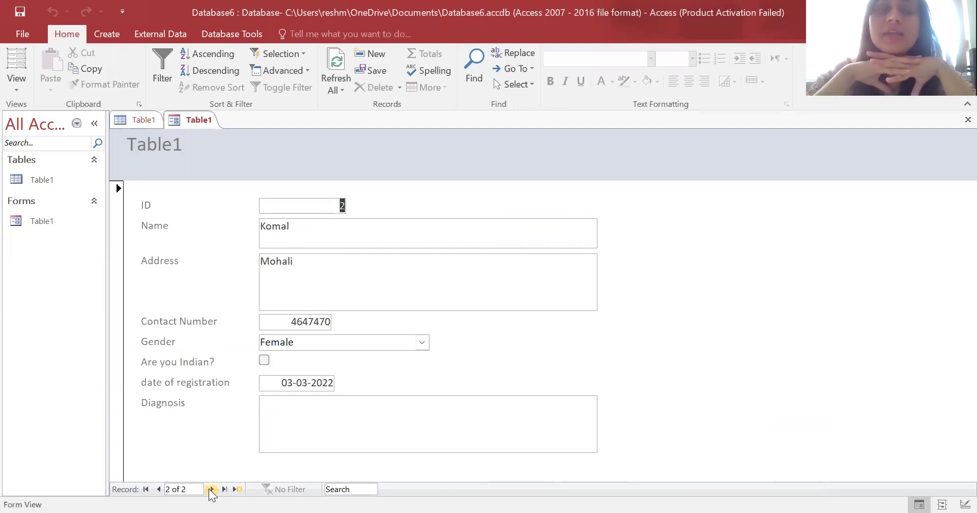
{"action": "left_click", "coordinate": [211, 489]}
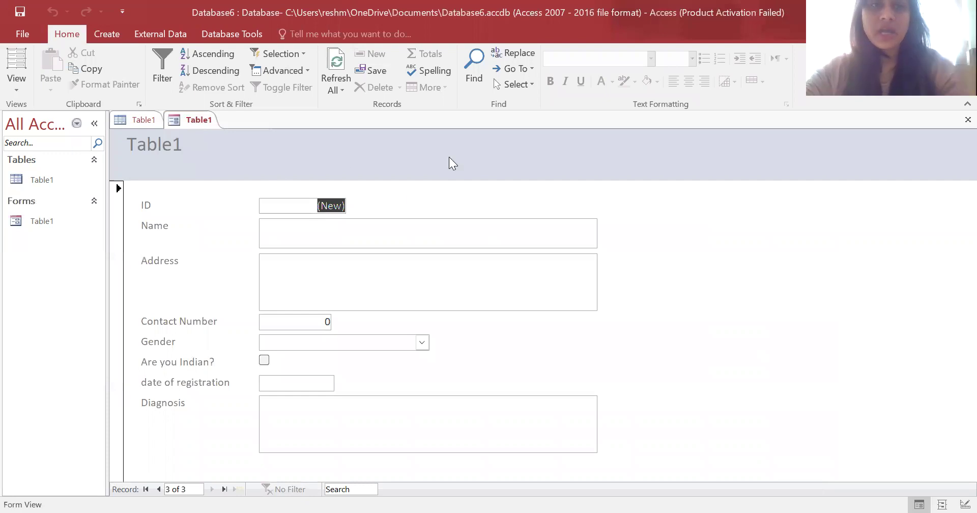
Step: Enter the person's name, address and contact number in the new third record of the form
{"action": "left_click", "coordinate": [350, 235]}
{"action": "type", "text": "rahul"}
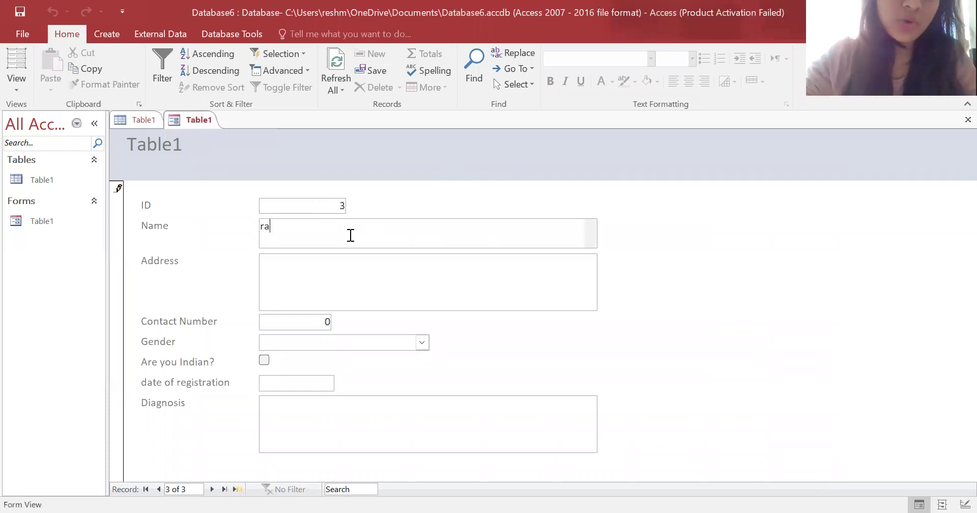
{"action": "left_click", "coordinate": [334, 280]}
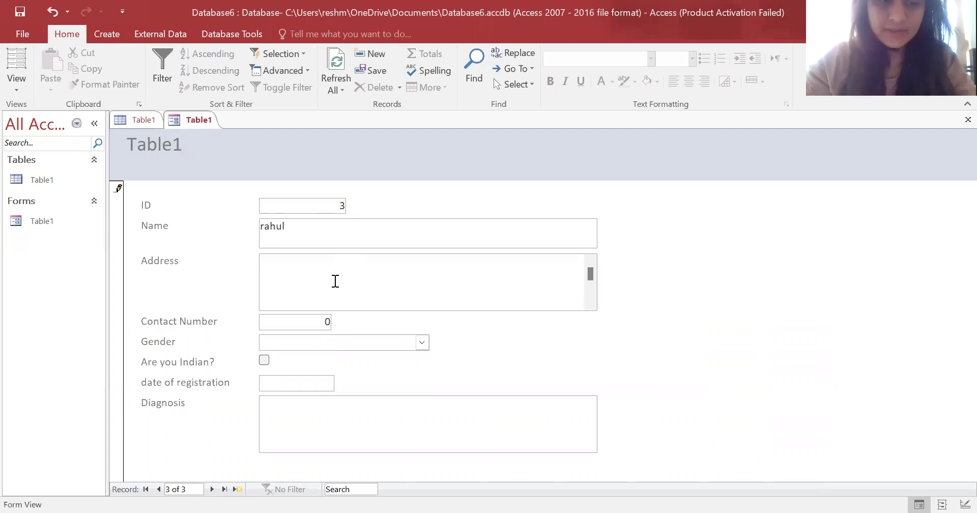
{"action": "type", "text": "Punjab"}
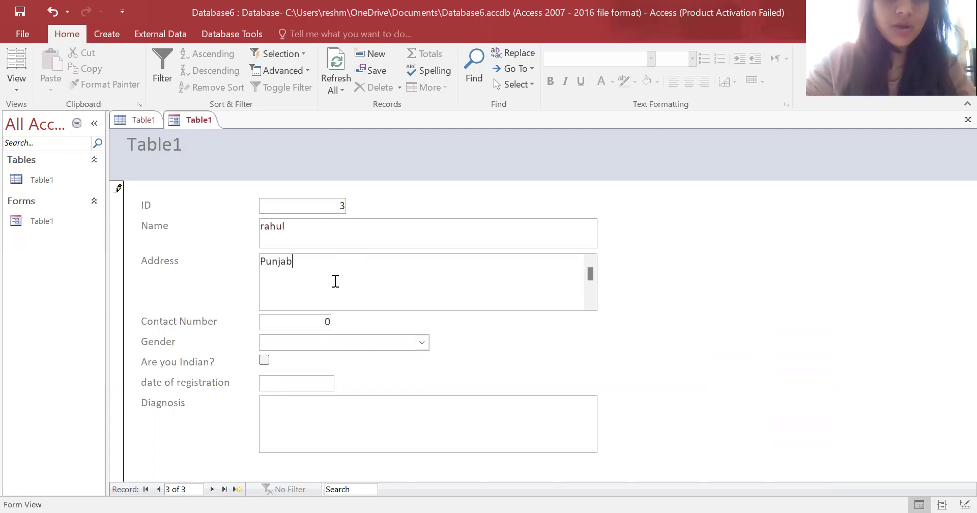
{"action": "left_click", "coordinate": [314, 321]}
{"action": "type", "text": "877437"}
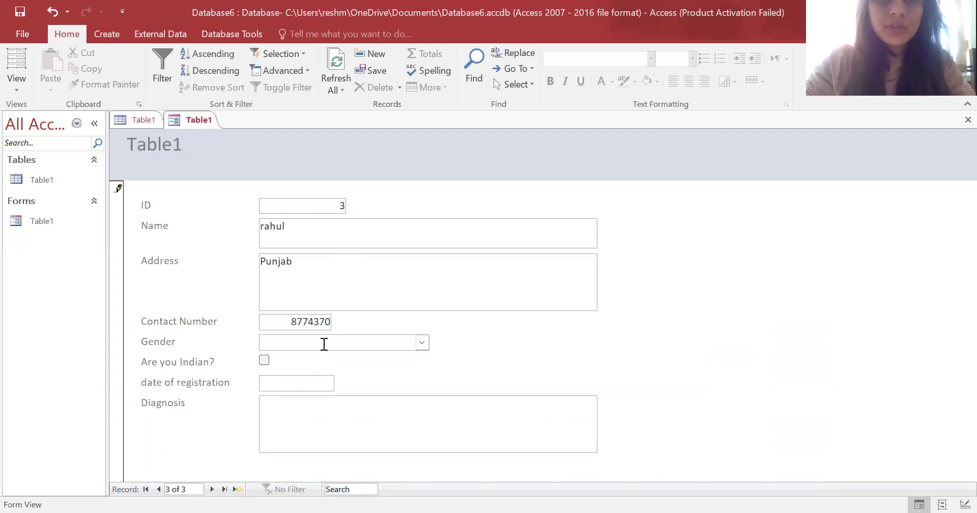
Step: Set the third record's Gender to Male and mark the person as Indian
{"action": "left_click", "coordinate": [323, 343]}
{"action": "left_click", "coordinate": [424, 346]}
{"action": "left_click", "coordinate": [333, 360]}
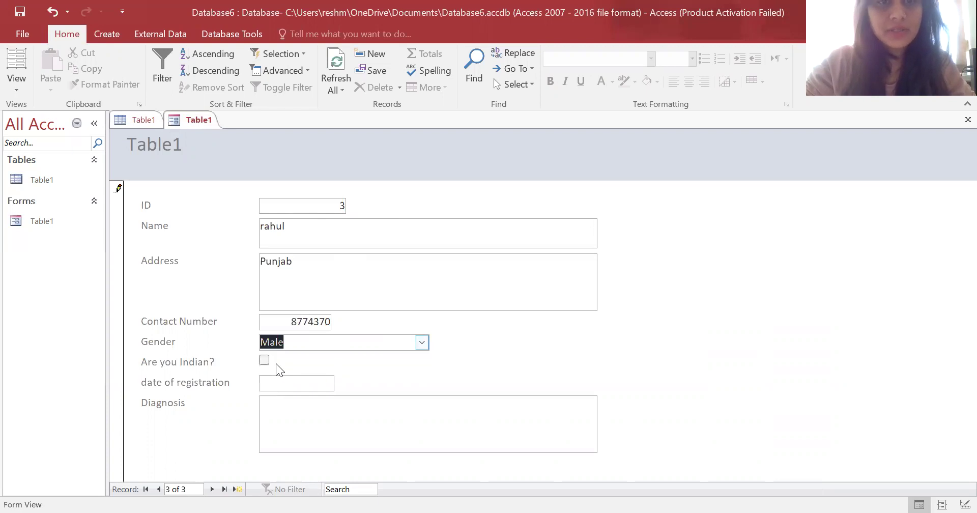
{"action": "left_click", "coordinate": [262, 361]}
Step: Set the third record's date of registration to 04-03-2022 and enter ewhhdehdh as the Diagnosis
{"action": "left_click", "coordinate": [277, 381]}
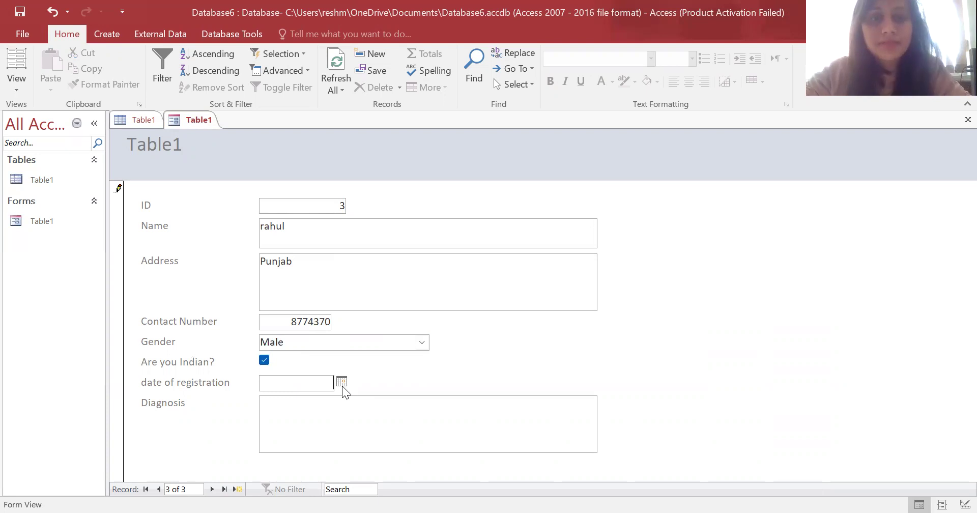
{"action": "left_click", "coordinate": [341, 382]}
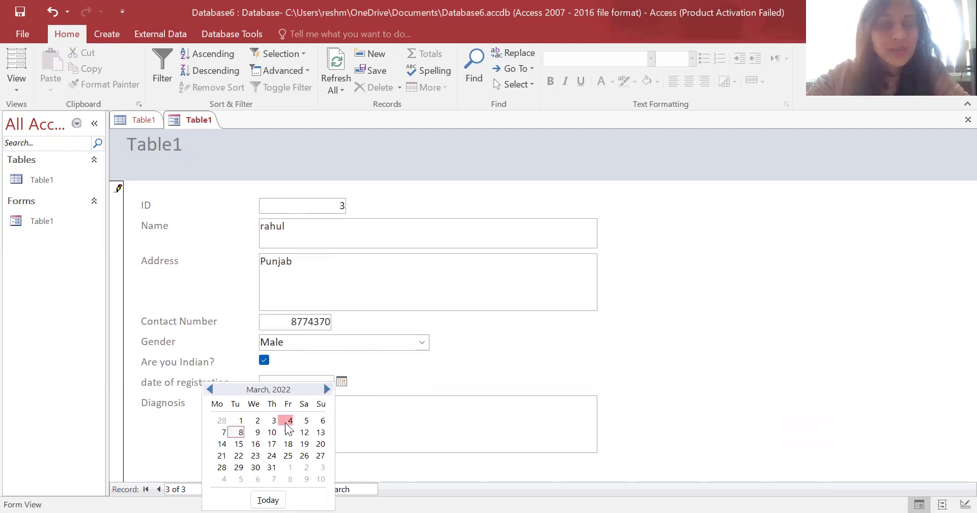
{"action": "left_click", "coordinate": [287, 420]}
{"action": "left_click", "coordinate": [298, 416]}
{"action": "type", "text": "ewhhdehdh"}
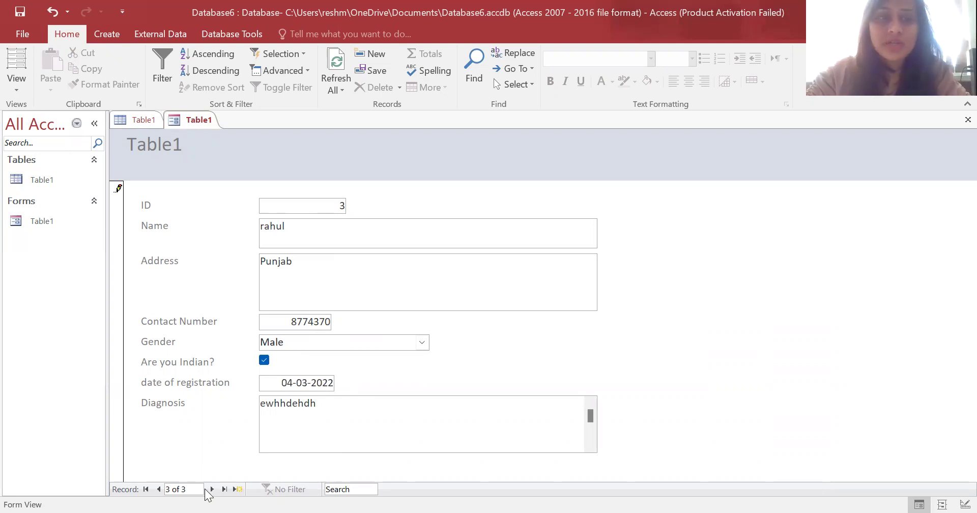
Step: Save the Table1 form, and close and reopen the Table1 datasheet to reload its records
{"action": "right_click", "coordinate": [196, 122]}
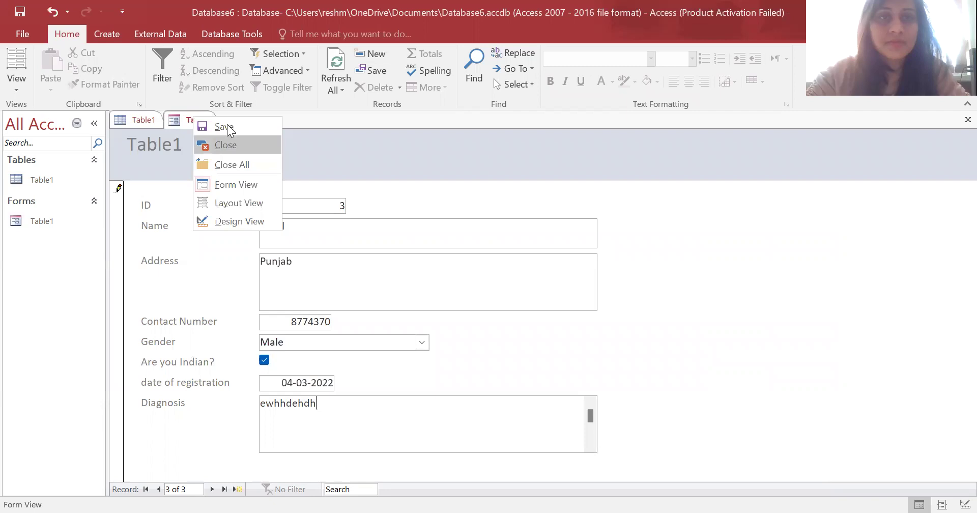
{"action": "left_click", "coordinate": [227, 126]}
{"action": "left_click", "coordinate": [135, 120]}
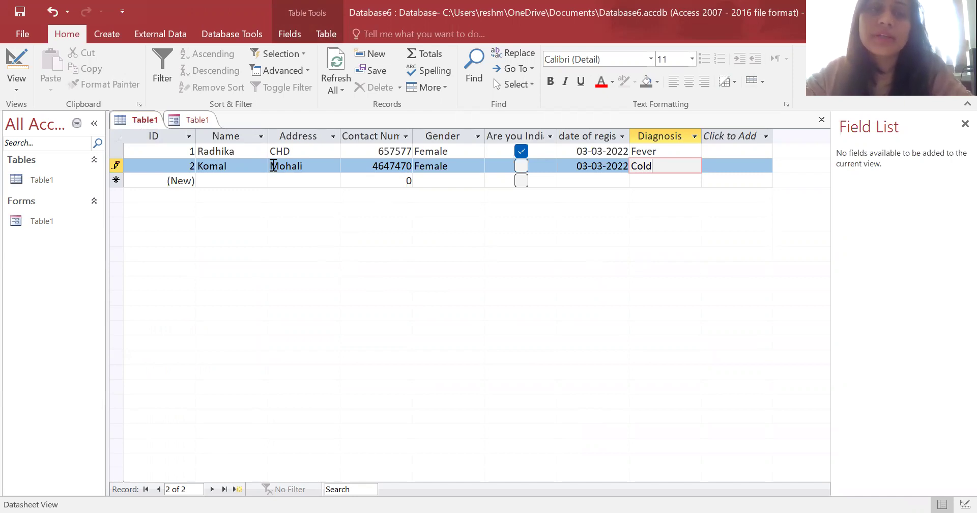
{"action": "right_click", "coordinate": [130, 120]}
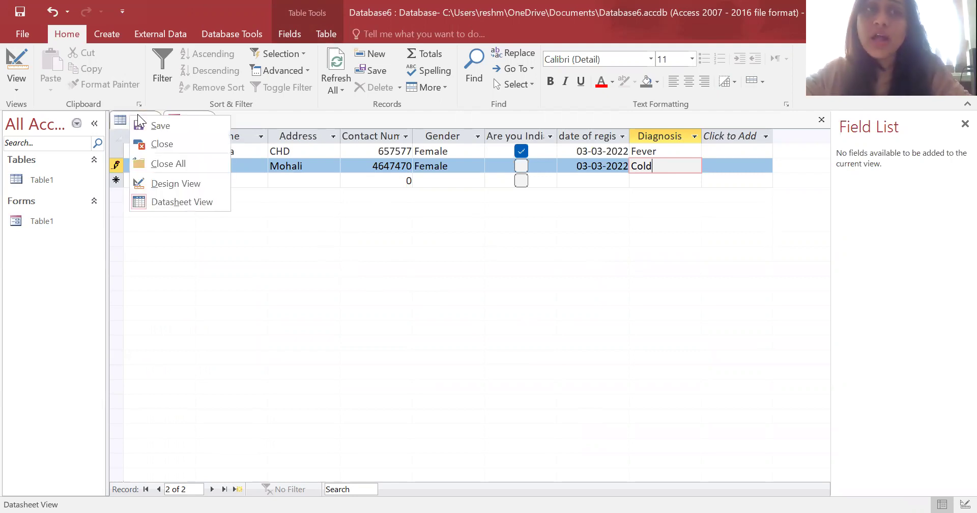
{"action": "left_click", "coordinate": [163, 143]}
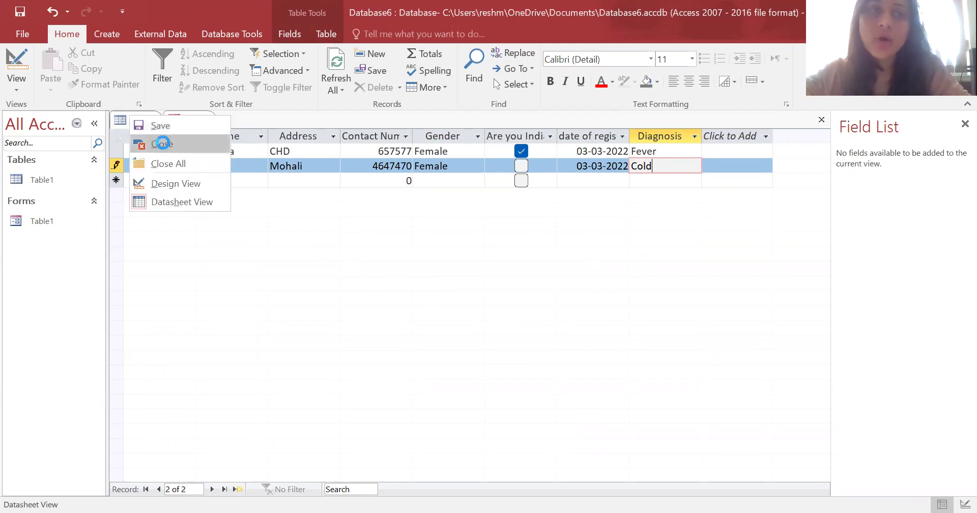
{"action": "double_click", "coordinate": [54, 178]}
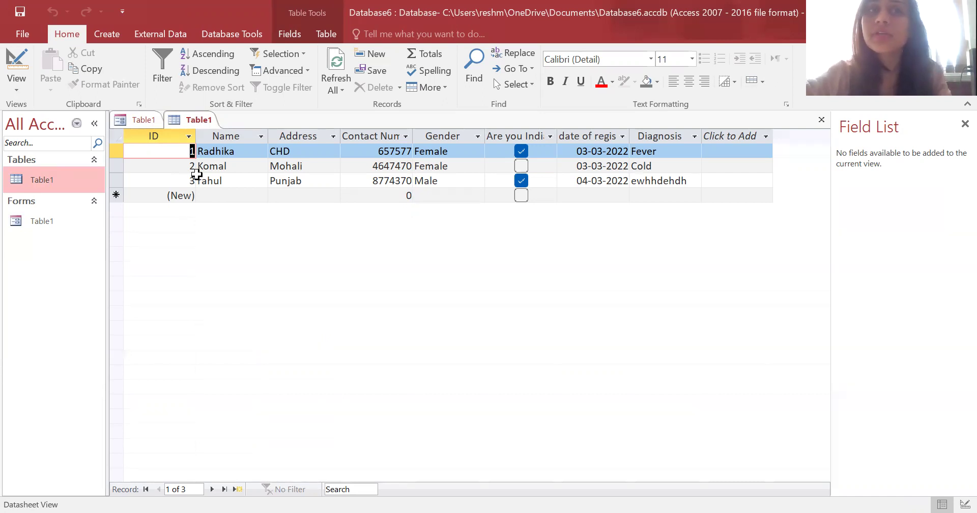
Step: Start the Report Wizard for Table1 and include all fields from ID to Diagnosis in the report
{"action": "left_click", "coordinate": [111, 36]}
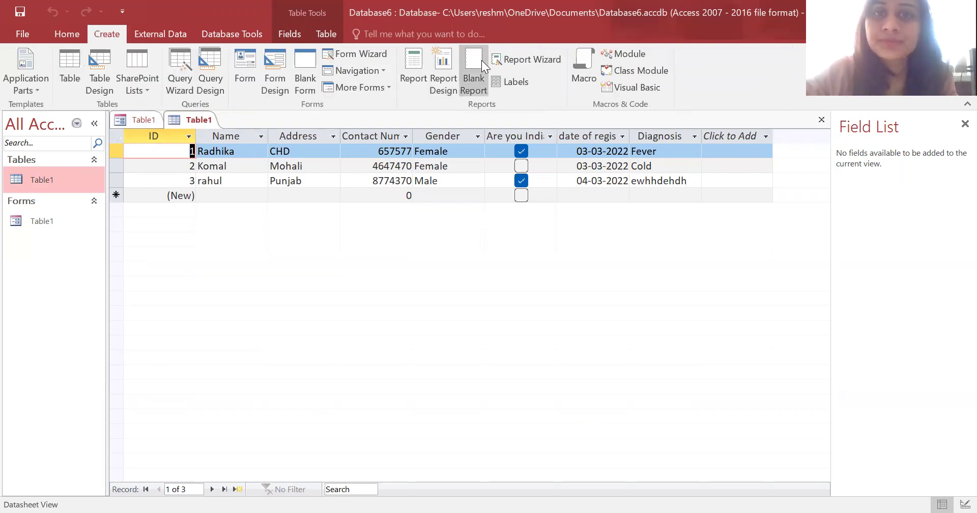
{"action": "left_click", "coordinate": [519, 59]}
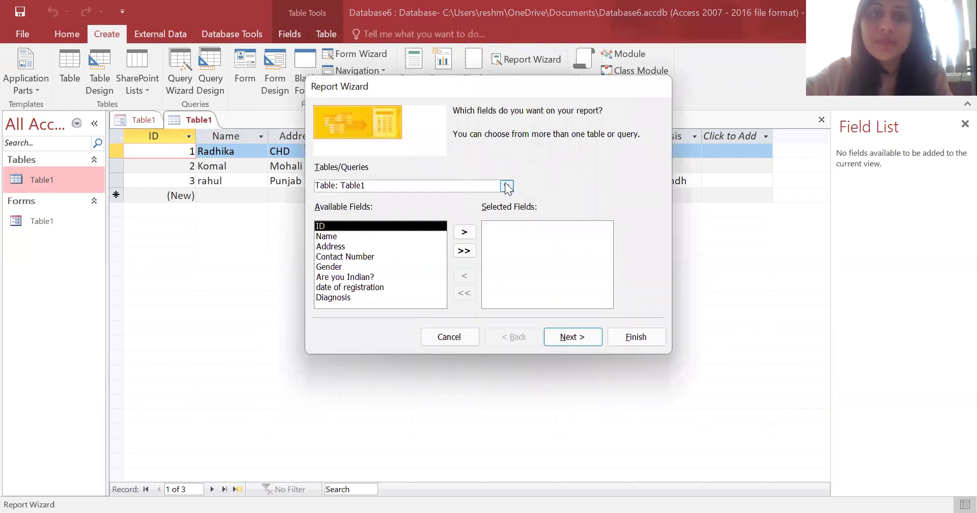
{"action": "left_click", "coordinate": [464, 232]}
{"action": "left_click", "coordinate": [463, 232]}
{"action": "left_click", "coordinate": [464, 232]}
{"action": "left_click", "coordinate": [464, 232]}
{"action": "left_click", "coordinate": [464, 232]}
{"action": "left_click", "coordinate": [463, 232]}
{"action": "left_click", "coordinate": [464, 232]}
{"action": "left_click", "coordinate": [464, 232]}
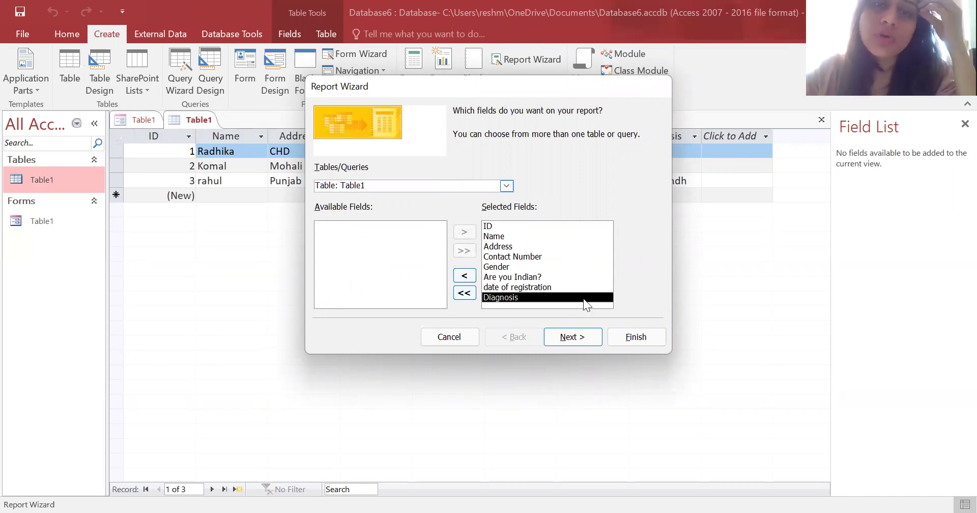
{"action": "left_click", "coordinate": [595, 340]}
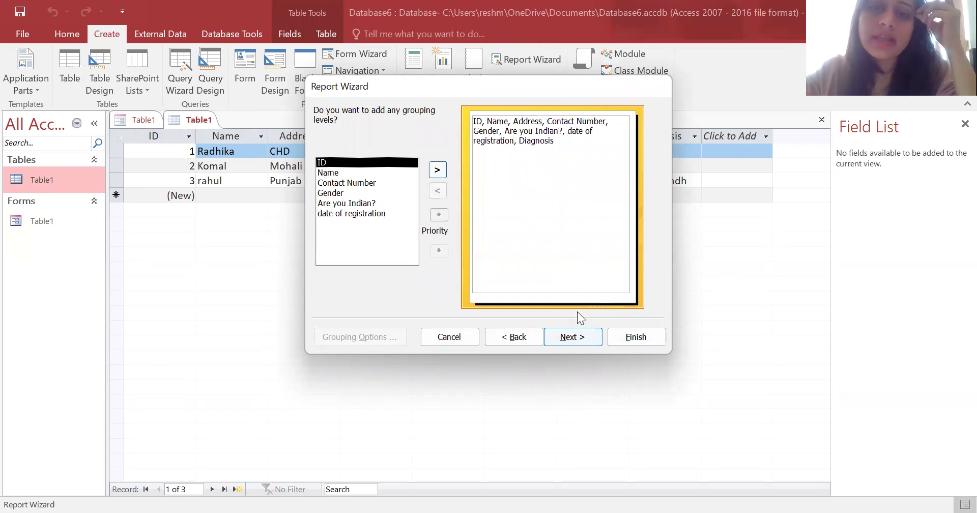
Step: Skip grouping levels, sort the report records by Name in ascending order and continue to the layout page
{"action": "left_click", "coordinate": [578, 336]}
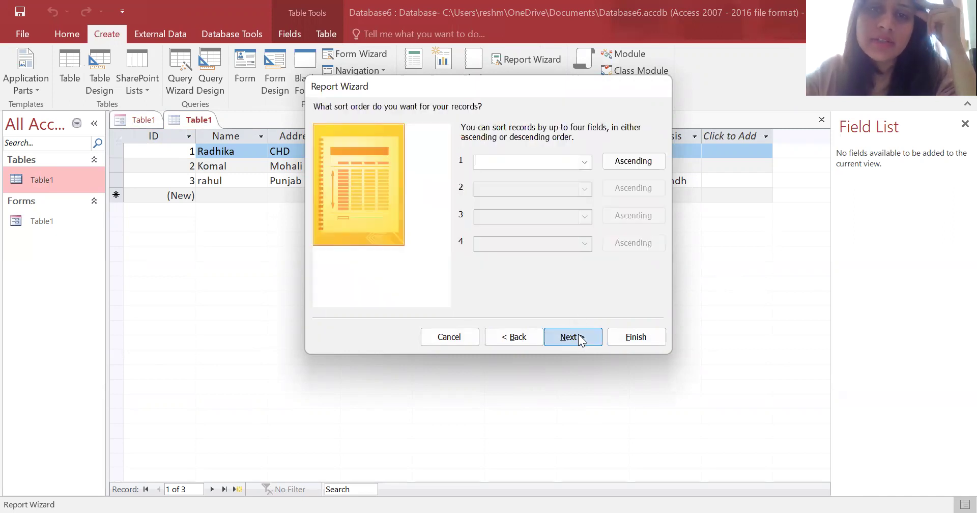
{"action": "left_click", "coordinate": [585, 162]}
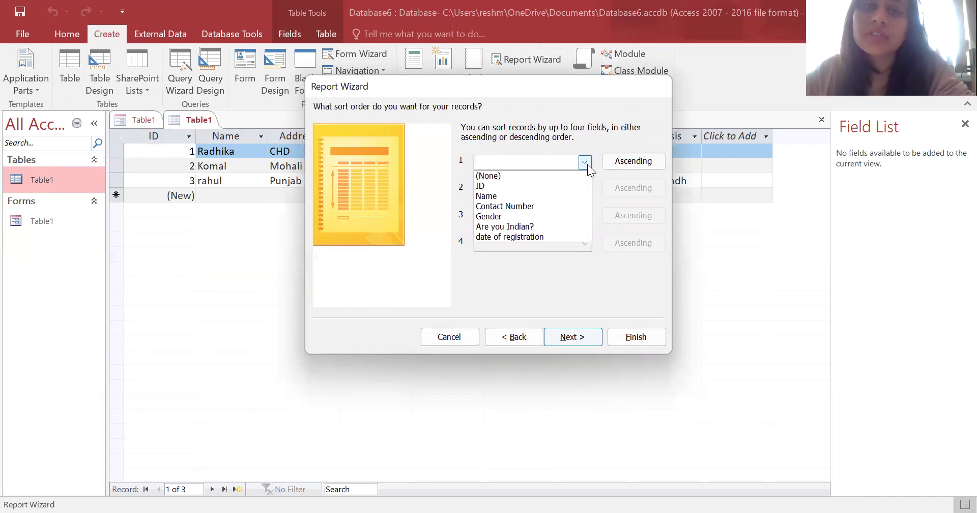
{"action": "left_click", "coordinate": [510, 196]}
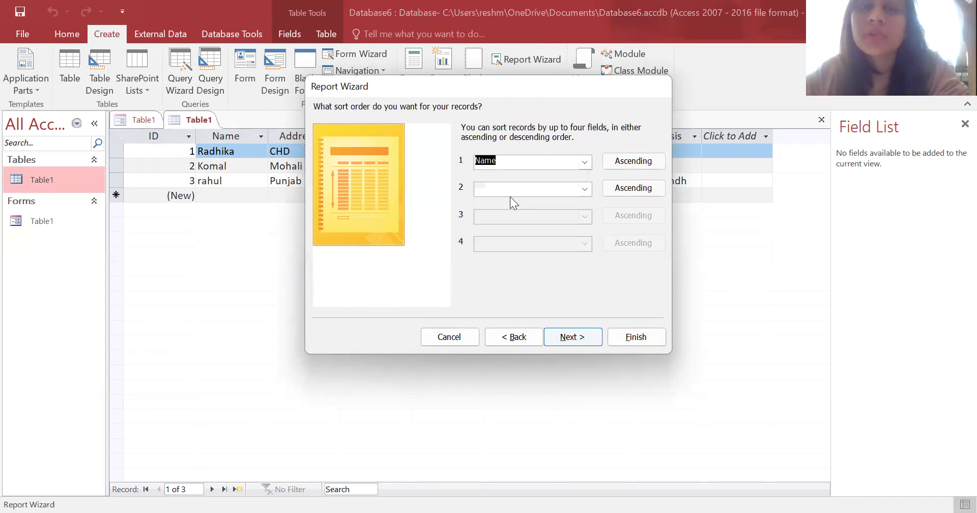
{"action": "left_click", "coordinate": [585, 188]}
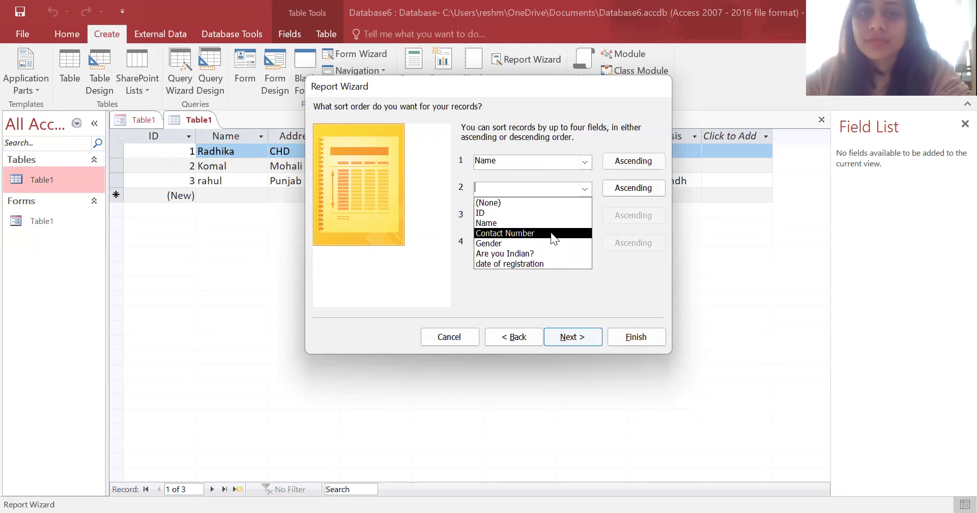
{"action": "left_click", "coordinate": [608, 286]}
{"action": "left_click", "coordinate": [578, 335]}
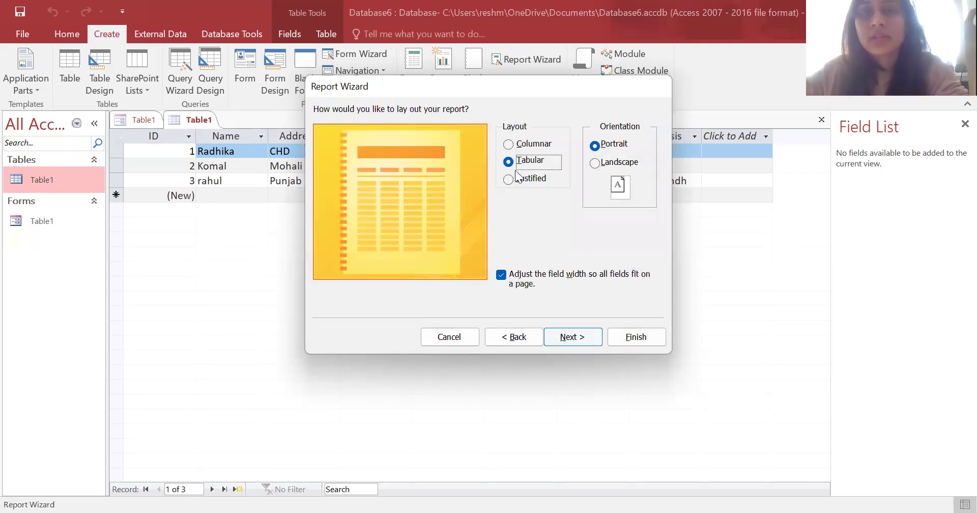
Step: Compare the report layouts and orientations, choose Columnar with Portrait orientation and continue to the report title page
{"action": "left_click", "coordinate": [527, 146]}
{"action": "left_click", "coordinate": [529, 162]}
{"action": "left_click", "coordinate": [531, 178]}
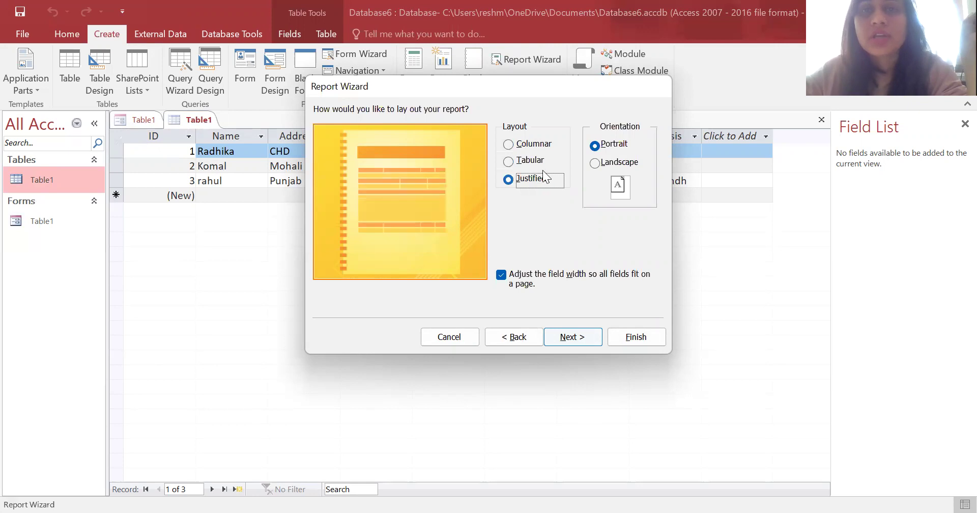
{"action": "left_click", "coordinate": [539, 146]}
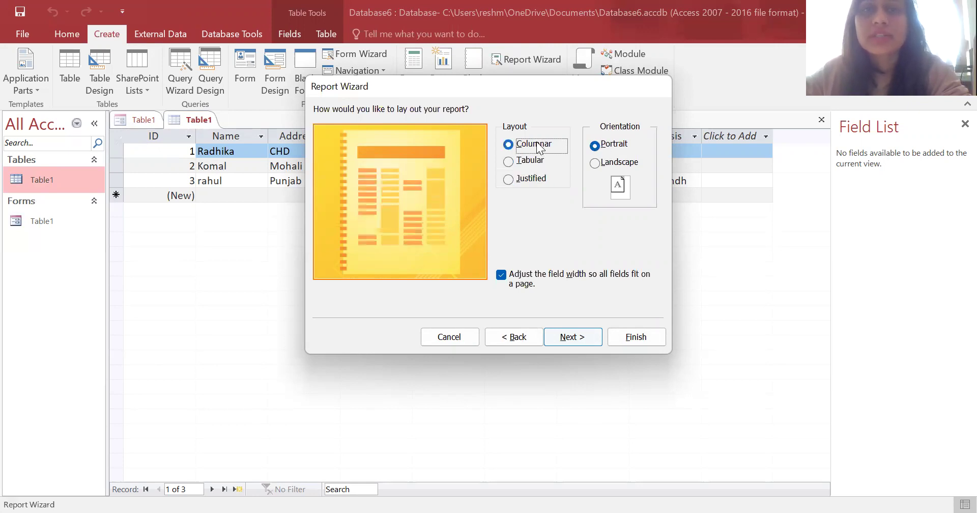
{"action": "left_click", "coordinate": [617, 163]}
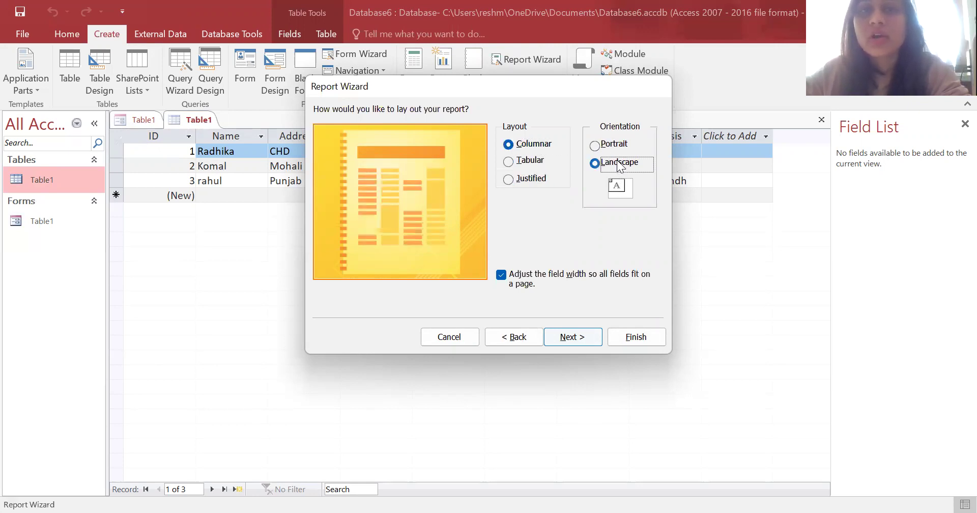
{"action": "left_click", "coordinate": [618, 148]}
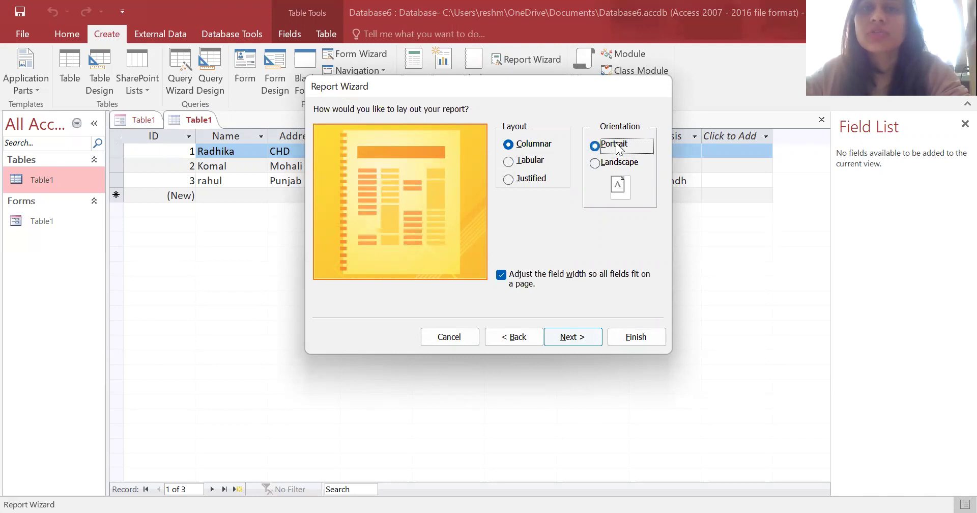
{"action": "left_click", "coordinate": [563, 338]}
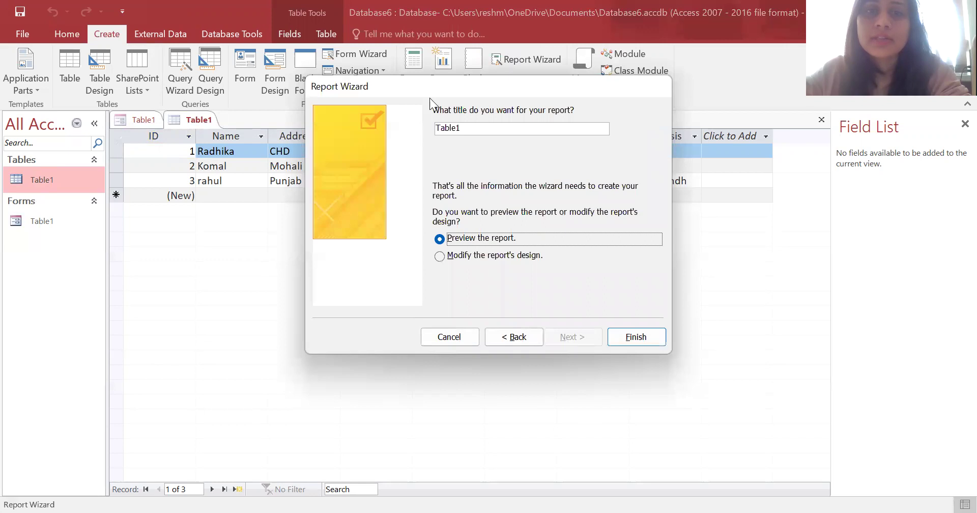
Step: Create the report with the title Table1, review all its records in the print preview and close the preview
{"action": "left_click", "coordinate": [642, 338]}
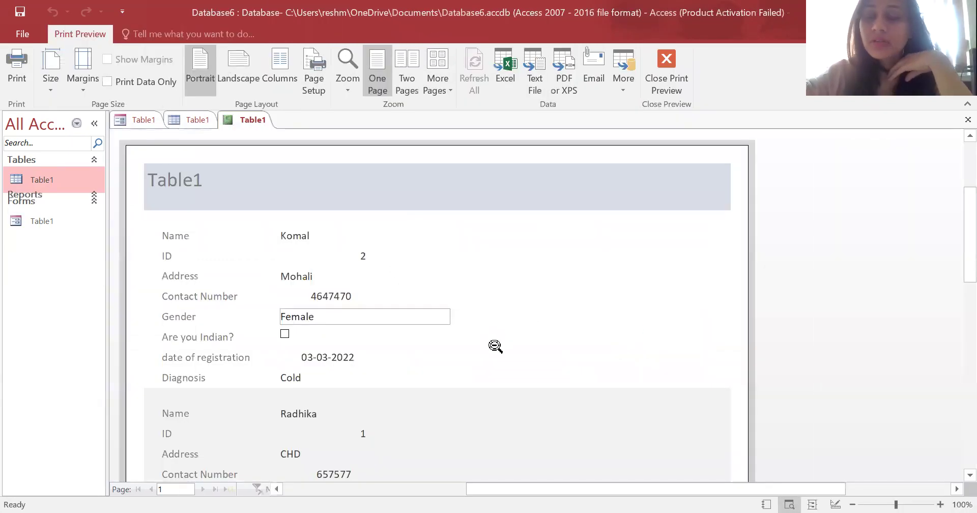
{"action": "scroll", "coordinate": [495, 346], "scroll_direction": "down", "scroll_amount": 1}
{"action": "scroll", "coordinate": [494, 346], "scroll_direction": "down", "scroll_amount": 1}
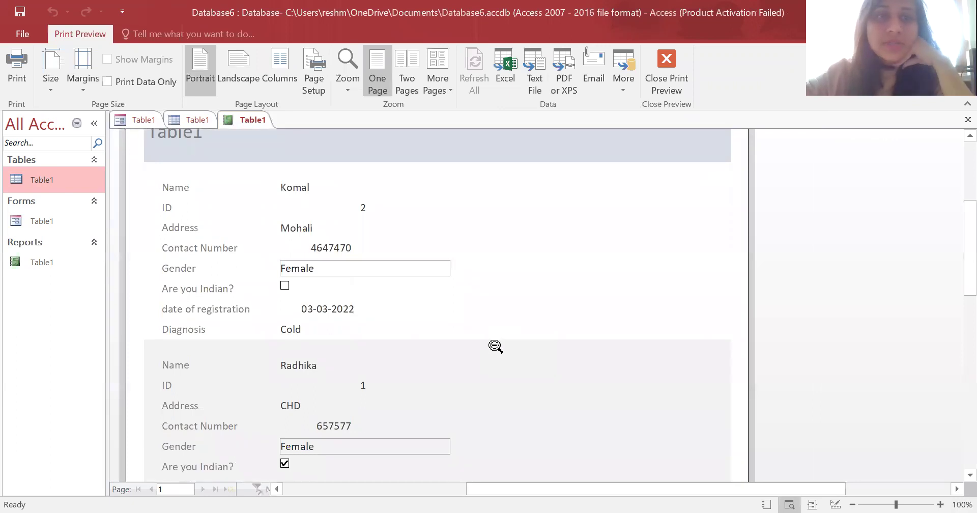
{"action": "scroll", "coordinate": [495, 345], "scroll_direction": "down", "scroll_amount": 10}
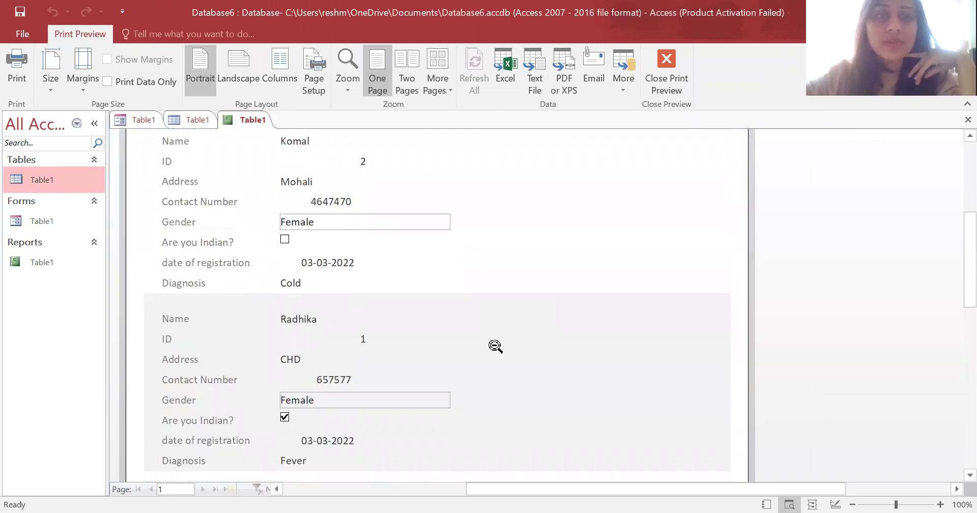
{"action": "scroll", "coordinate": [495, 346], "scroll_direction": "down", "scroll_amount": 3}
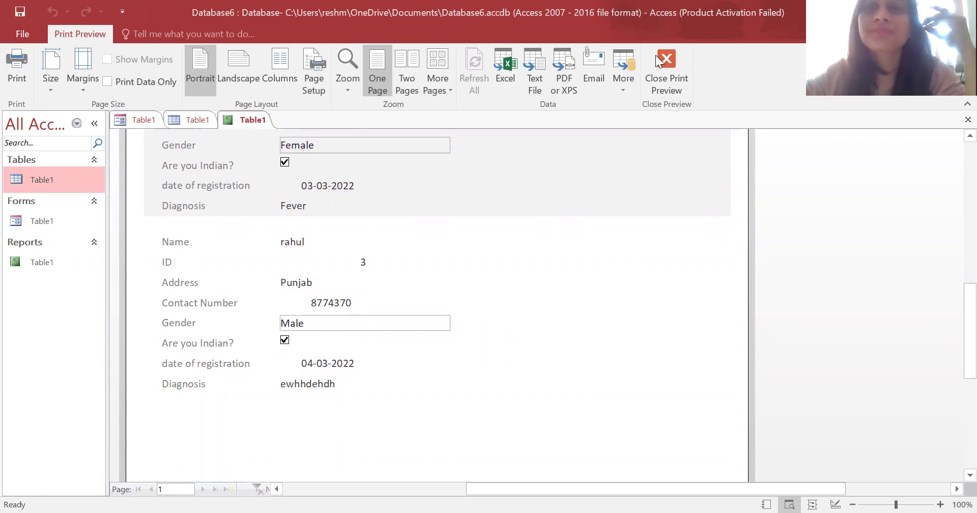
{"action": "left_click", "coordinate": [675, 76]}
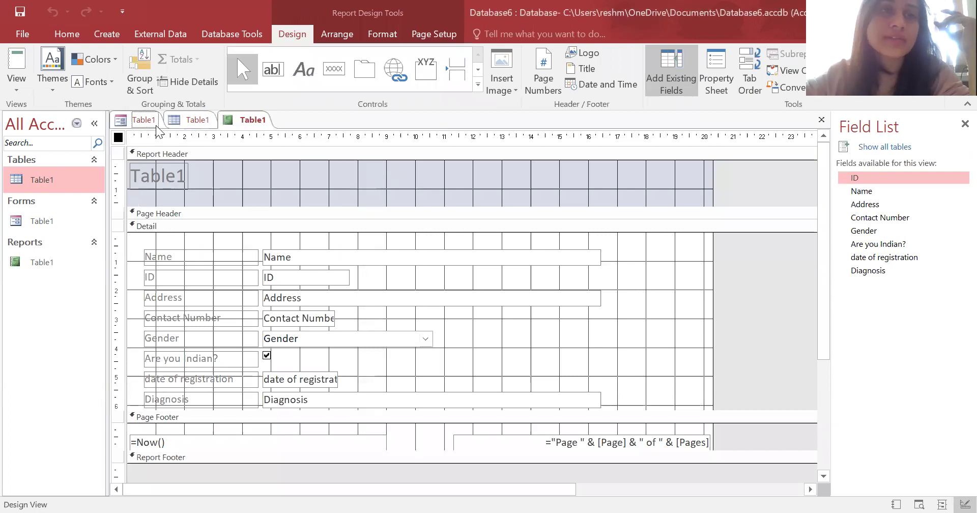
Step: Close all open Table1 objects, including the form, table and report
{"action": "left_click", "coordinate": [142, 120]}
{"action": "left_click", "coordinate": [189, 118]}
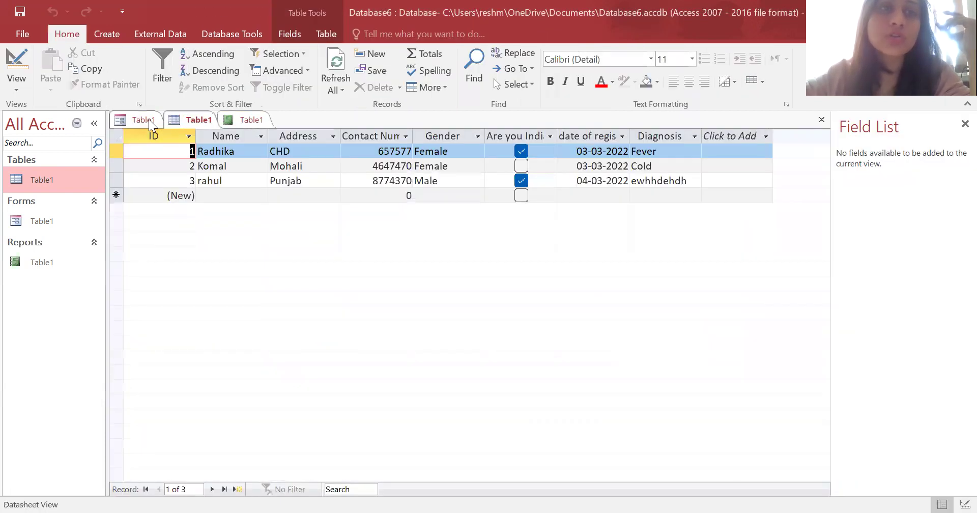
{"action": "right_click", "coordinate": [150, 118]}
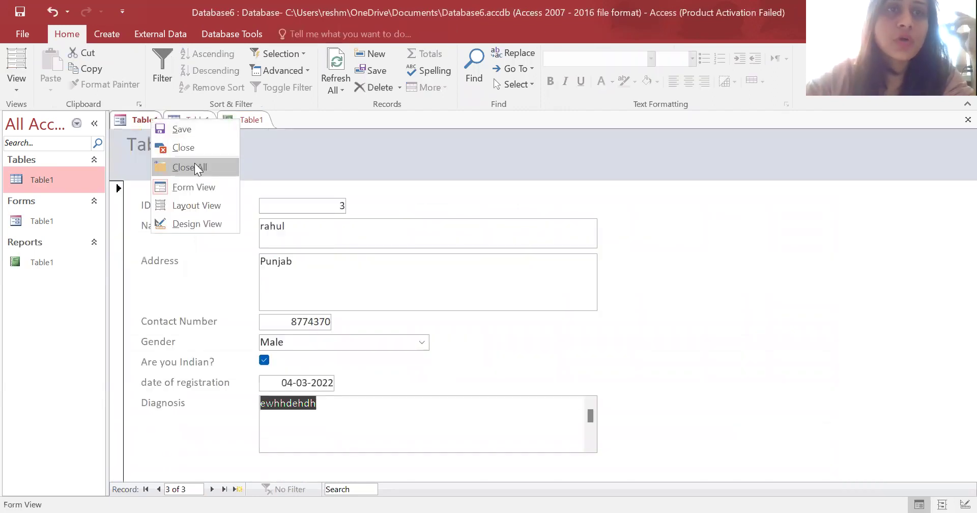
{"action": "left_click", "coordinate": [196, 166]}
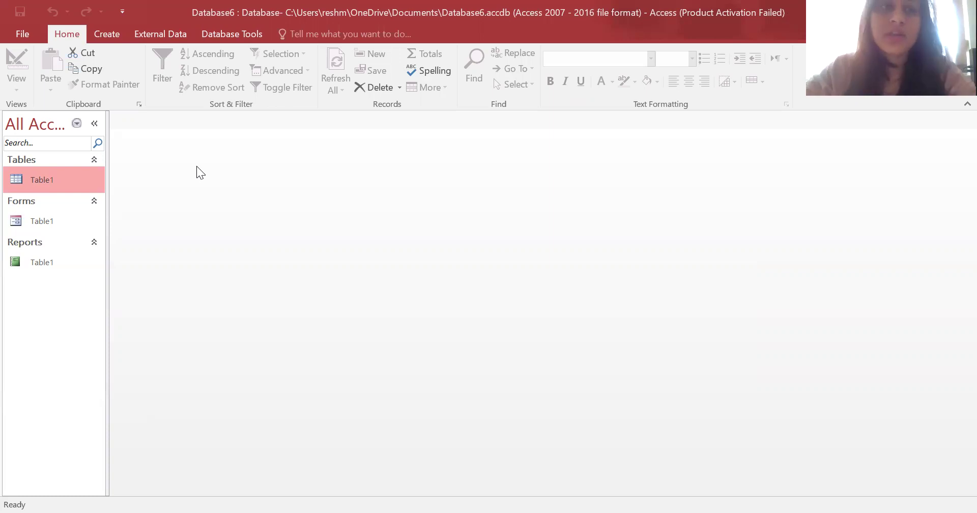
Step: Create a new query in design view with Table1 as its source table
{"action": "left_click", "coordinate": [106, 36]}
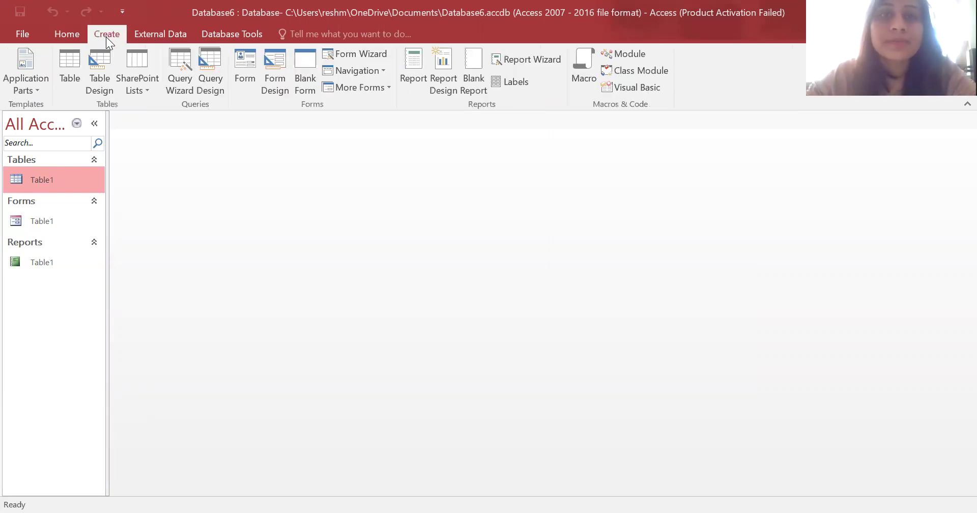
{"action": "left_click", "coordinate": [204, 72]}
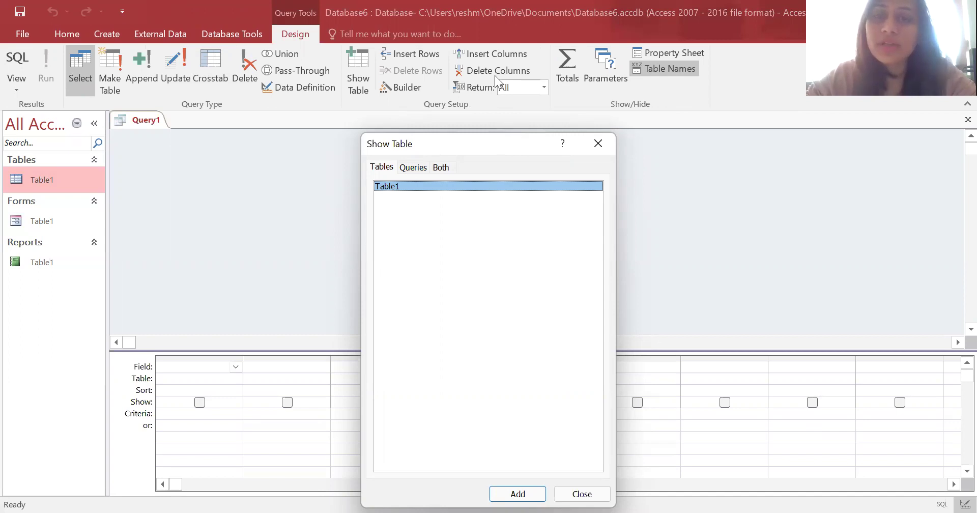
{"action": "left_click", "coordinate": [514, 428]}
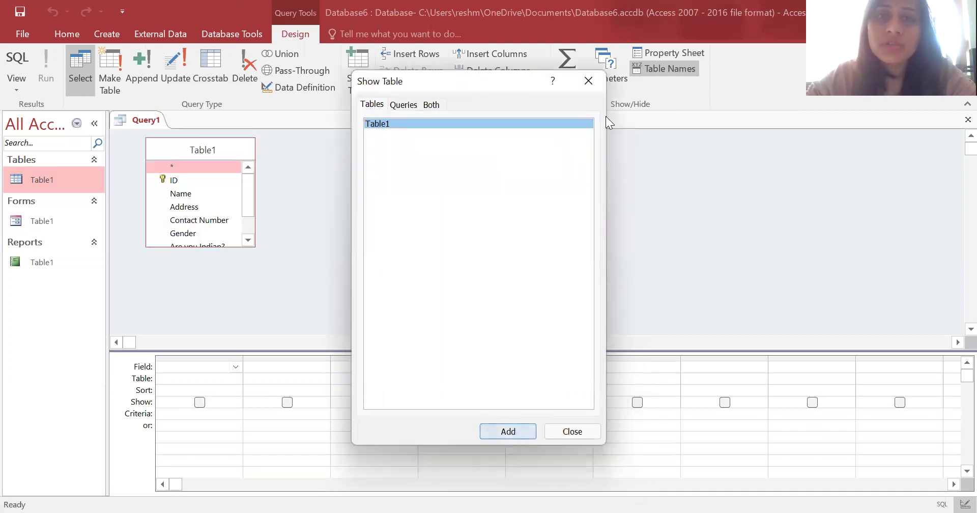
{"action": "left_click", "coordinate": [589, 81]}
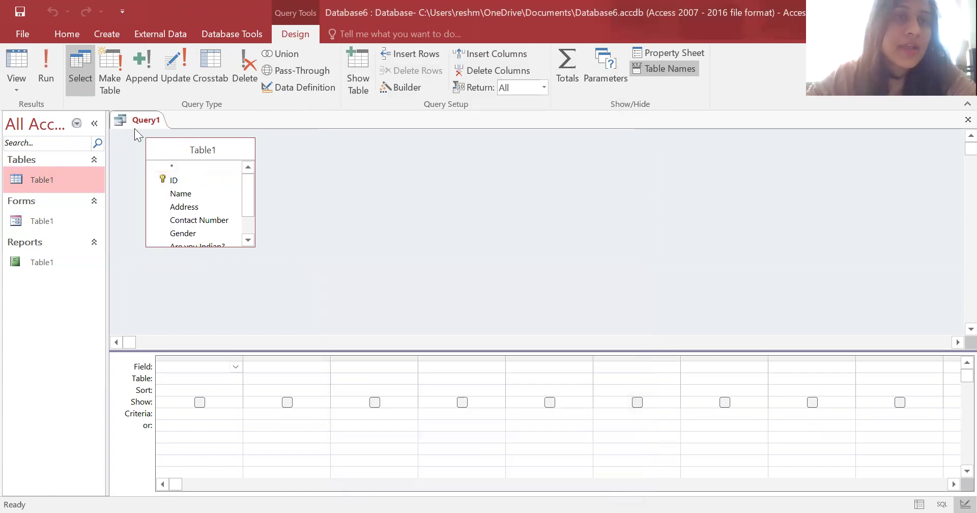
Step: Open the query's SQL statement, complete it as SELECT * FROM Table1; and run it
{"action": "left_click", "coordinate": [14, 86]}
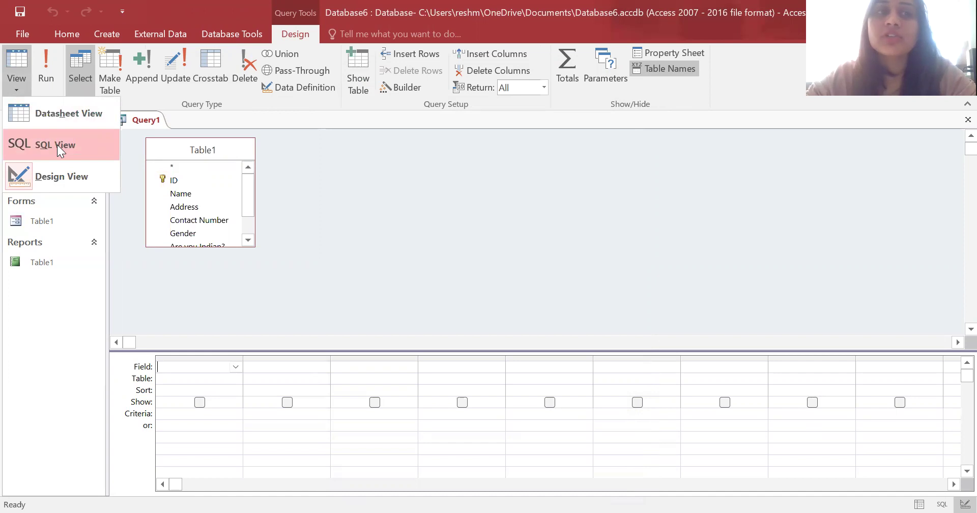
{"action": "left_click", "coordinate": [57, 144]}
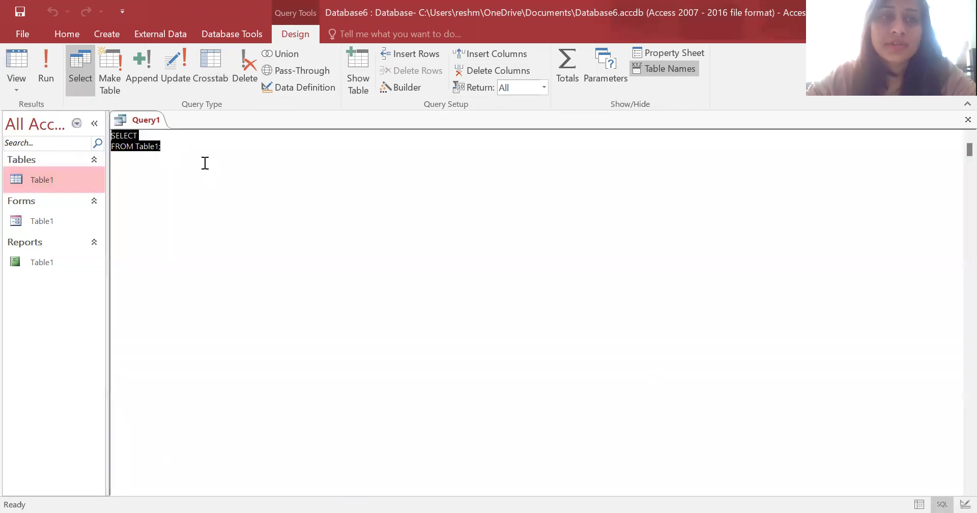
{"action": "left_click", "coordinate": [205, 162]}
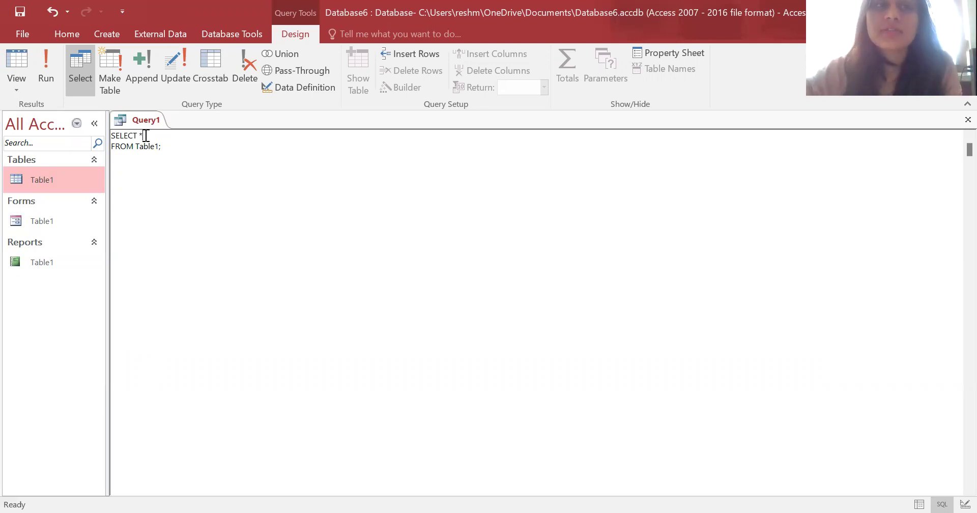
{"action": "left_click", "coordinate": [46, 68]}
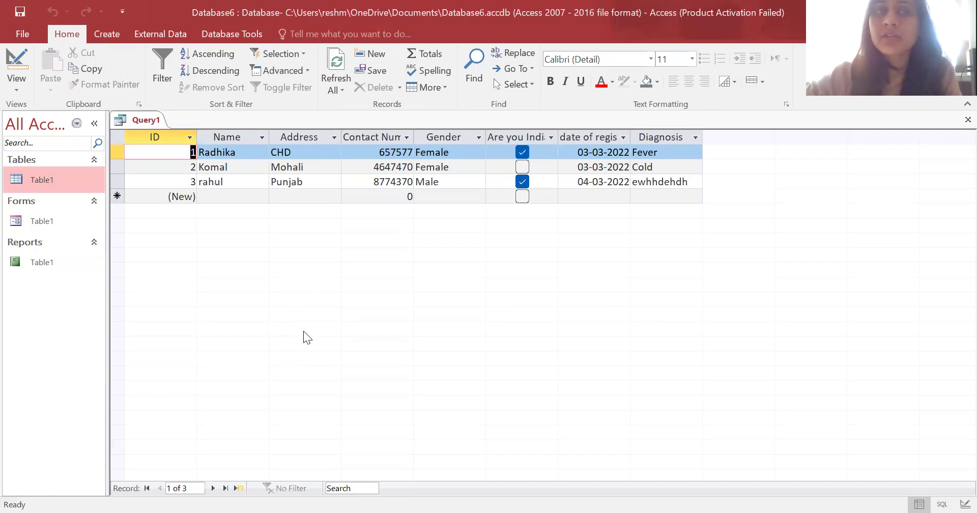
Step: Return to the SQL statement, replace the asterisk with name so it selects only that field, and run the query
{"action": "left_click", "coordinate": [16, 90]}
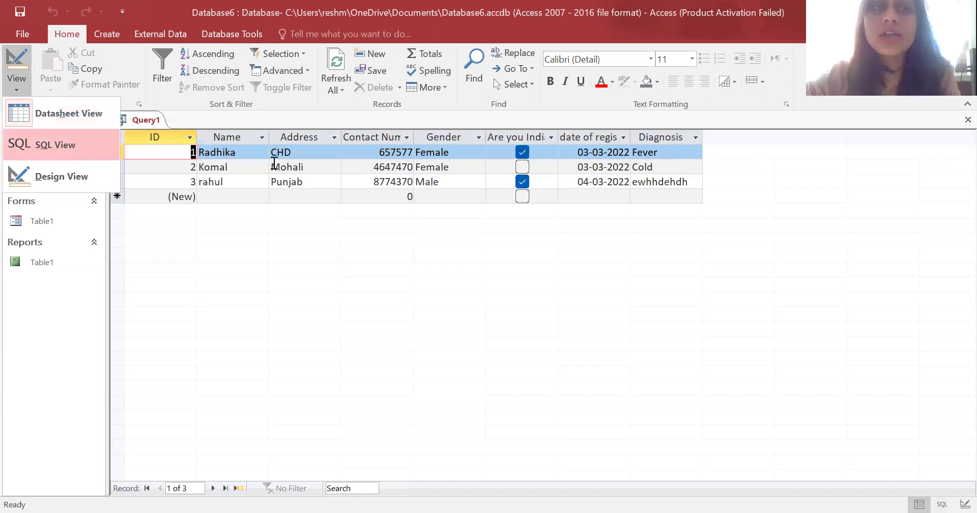
{"action": "left_click", "coordinate": [68, 146]}
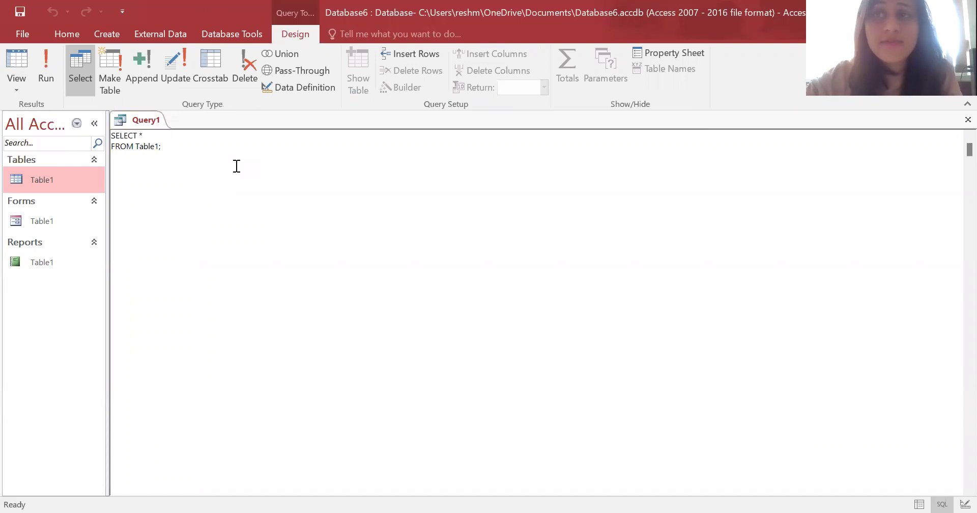
{"action": "left_click", "coordinate": [176, 161]}
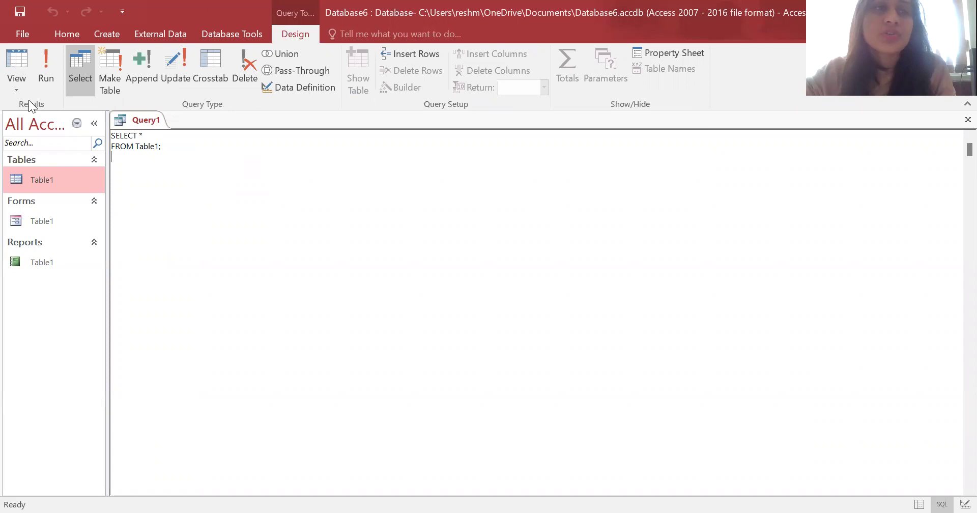
{"action": "left_click", "coordinate": [11, 88]}
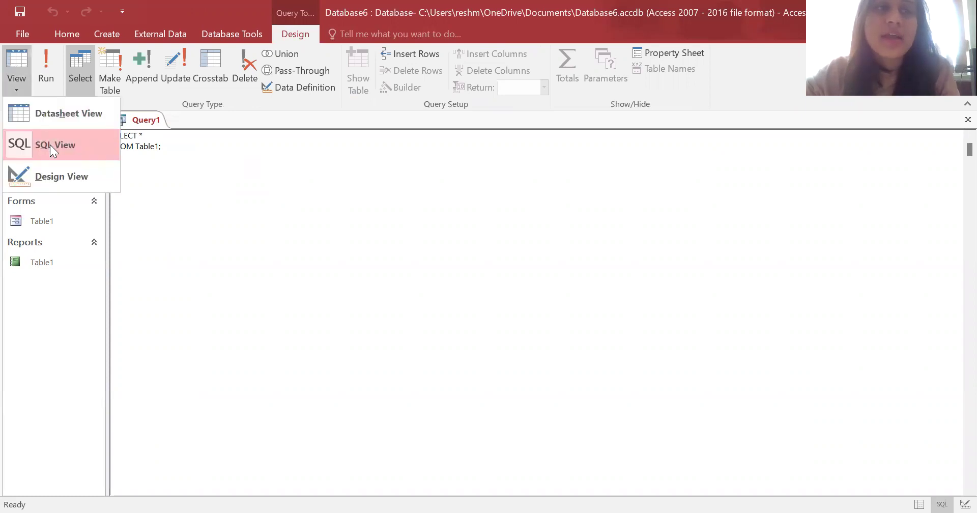
{"action": "left_click", "coordinate": [49, 144]}
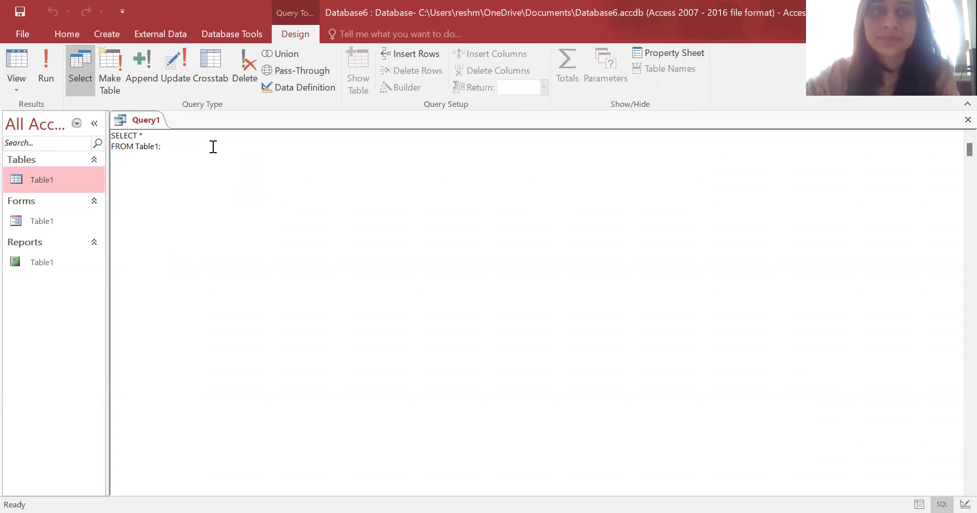
{"action": "left_click", "coordinate": [163, 136]}
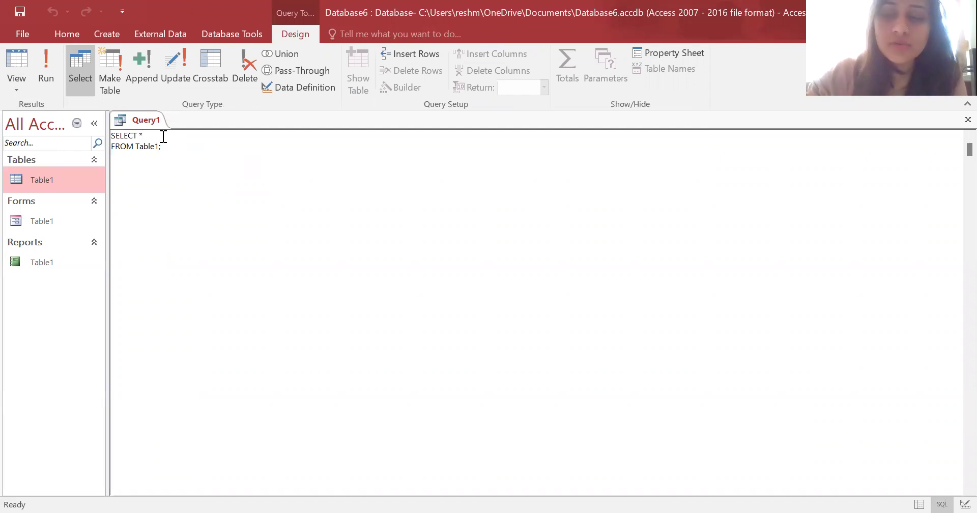
{"action": "type", "text": "name"}
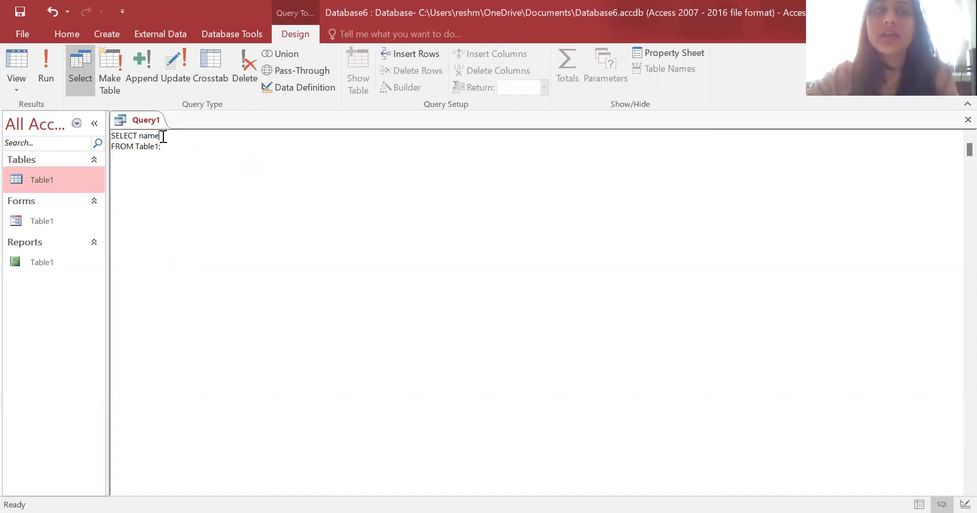
{"action": "left_click", "coordinate": [47, 66]}
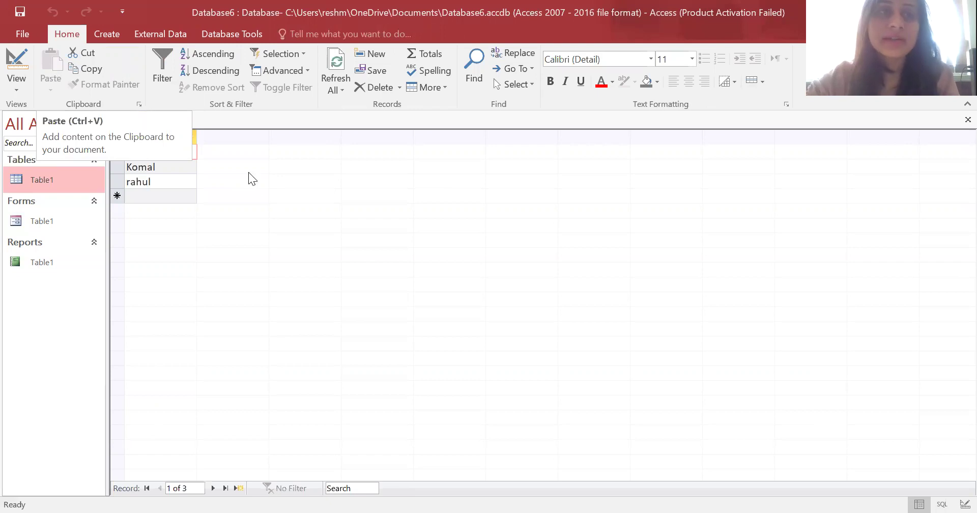
Step: Edit the SQL statement to select the address field from Table1 and run the query
{"action": "left_click", "coordinate": [20, 87]}
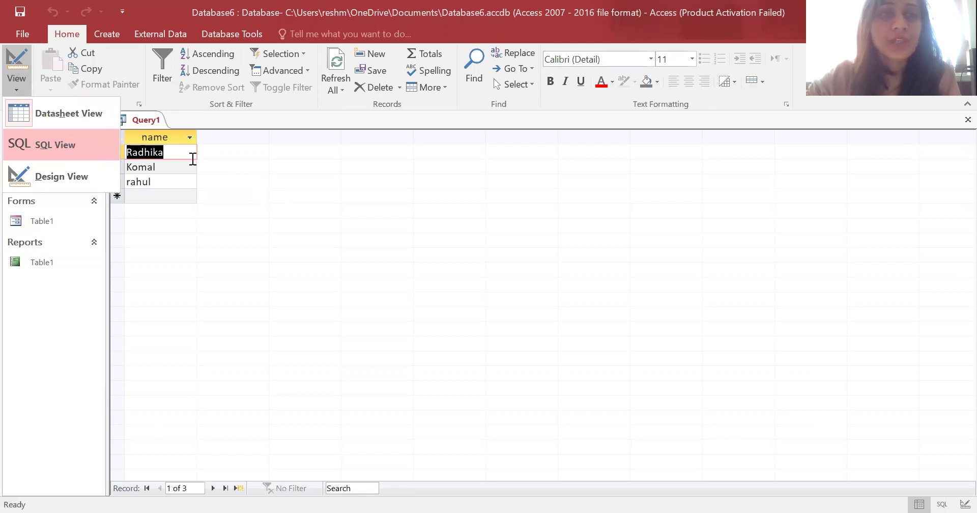
{"action": "key", "text": "Return"}
{"action": "key", "text": "BackSpace"}
{"action": "key", "text": "BackSpace"}
{"action": "key", "text": "BackSpace"}
{"action": "key", "text": "BackSpace"}
{"action": "key", "text": "BackSpace"}
{"action": "type", "text": "address"}
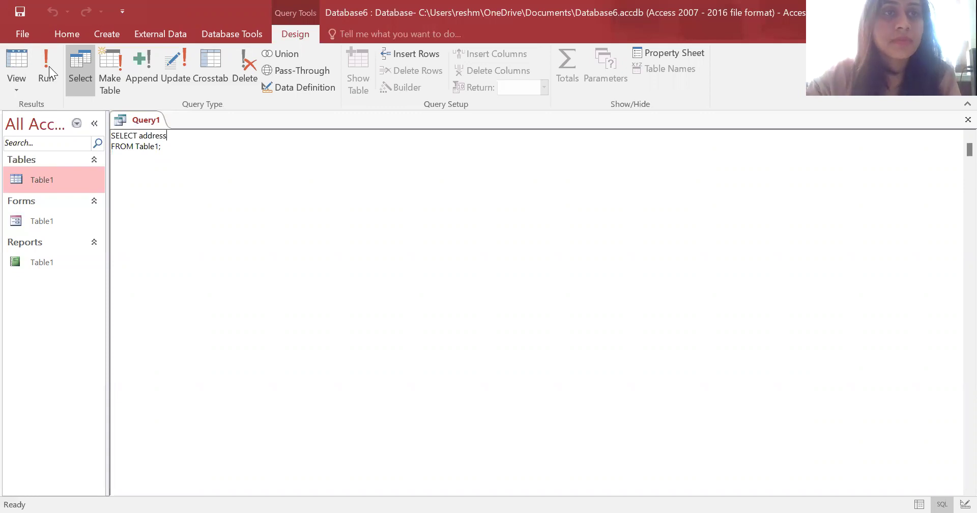
{"action": "left_click", "coordinate": [47, 65]}
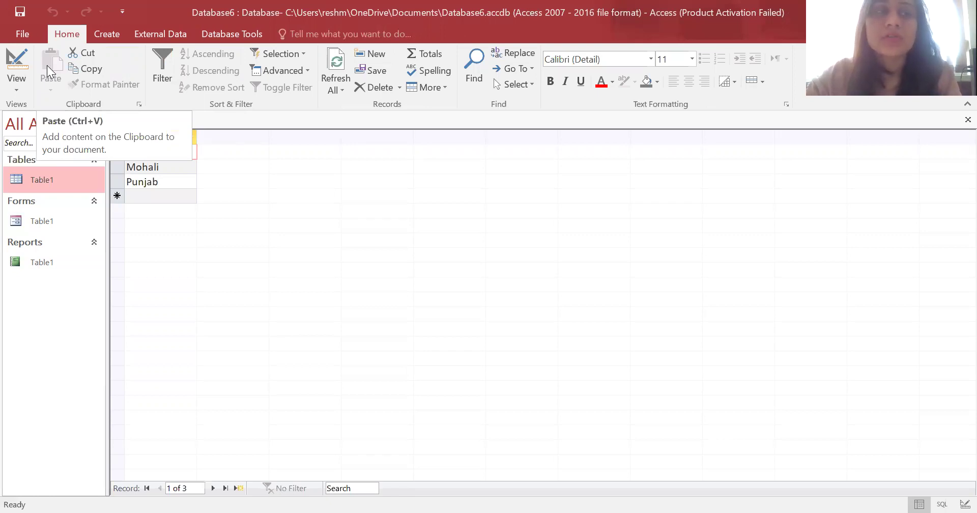
Step: Reopen the SQL statement and replace the selected address field with name
{"action": "left_click", "coordinate": [20, 85]}
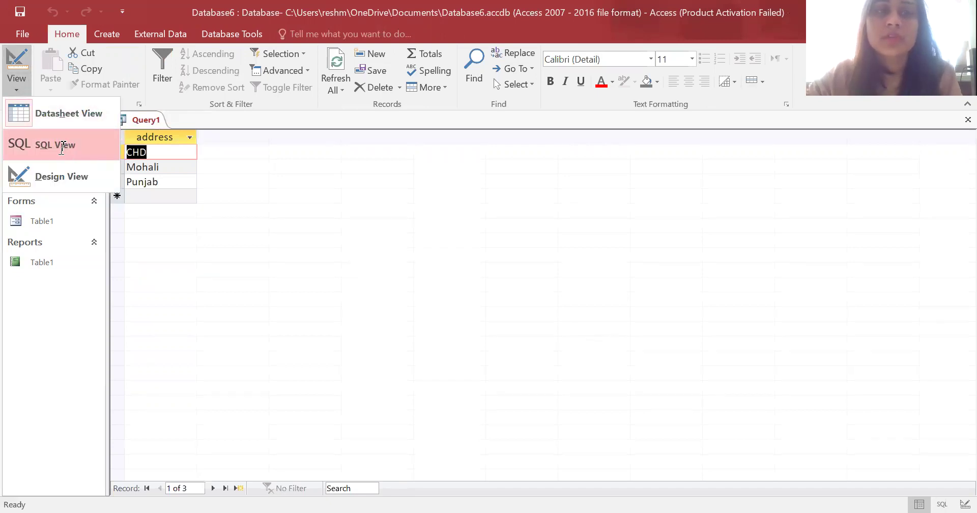
{"action": "left_click", "coordinate": [63, 150]}
{"action": "key", "text": "BackSpace"}
{"action": "key", "text": "BackSpace"}
{"action": "key", "text": "BackSpace"}
{"action": "key", "text": "BackSpace"}
{"action": "key", "text": "BackSpace"}
{"action": "key", "text": "BackSpace"}
{"action": "key", "text": "BackSpace"}
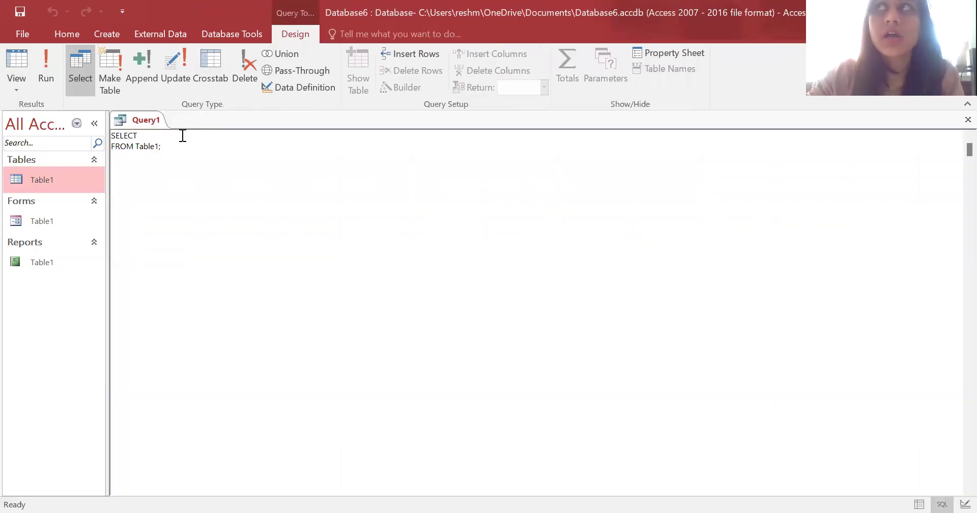
{"action": "type", "text": "name"}
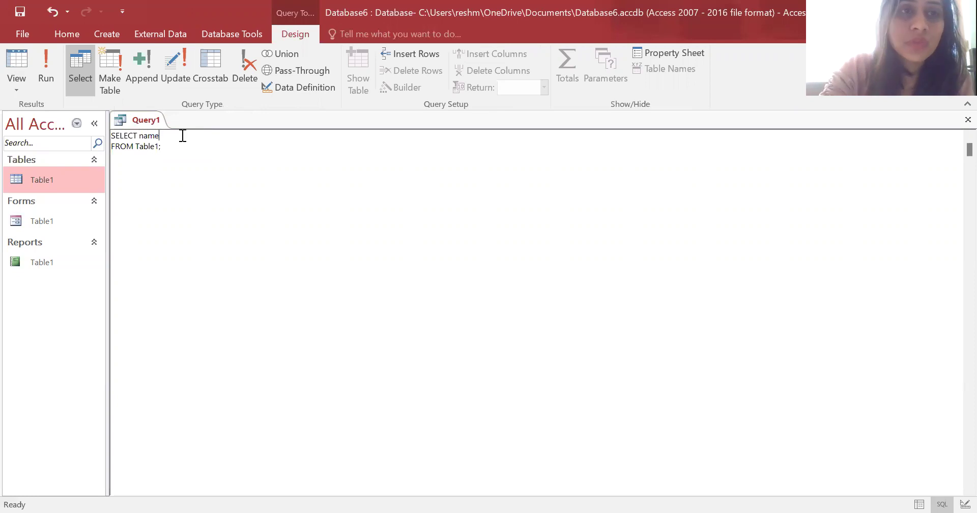
Step: Add the condition where address=punjab after Table1, try running the query and dismiss the parameter request
{"action": "left_click", "coordinate": [160, 146]}
{"action": "key", "text": "BackSpace"}
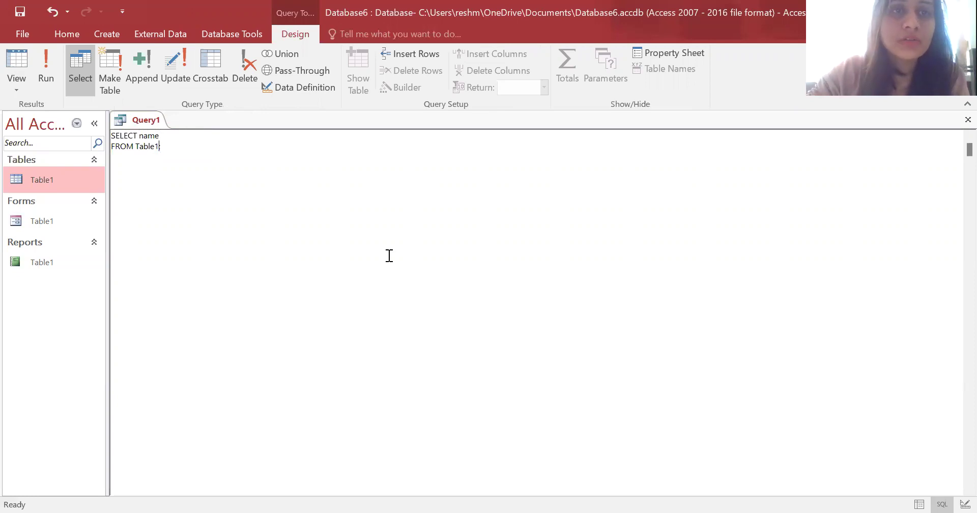
{"action": "type", "text": "where "}
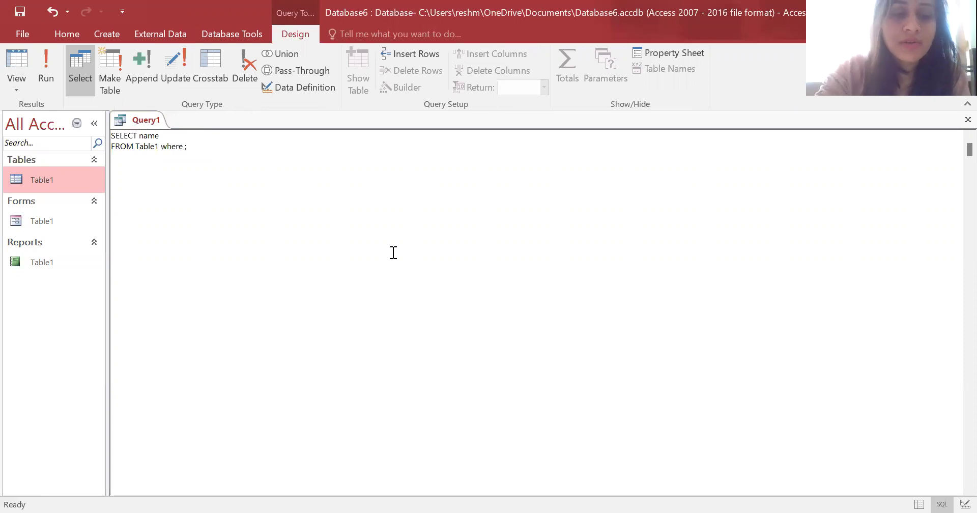
{"action": "type", "text": "address=punjab"}
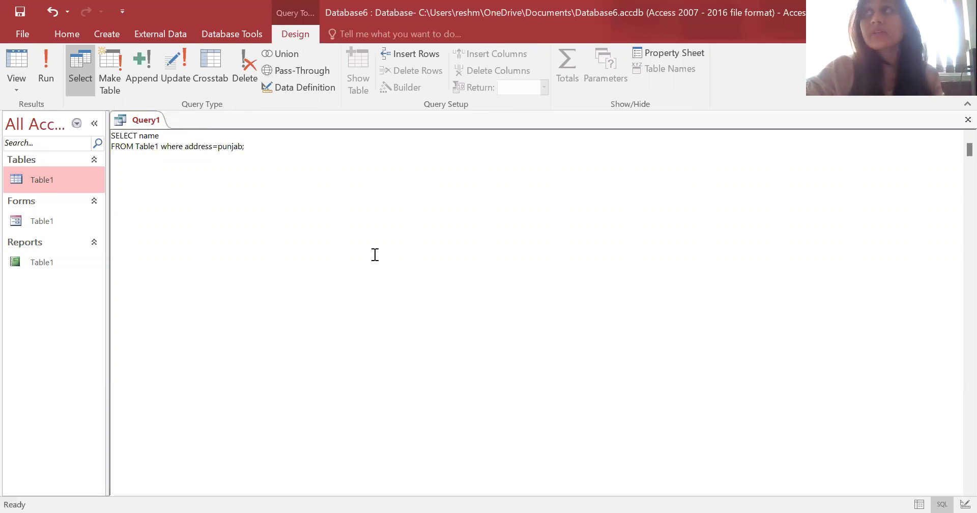
{"action": "left_click", "coordinate": [46, 63]}
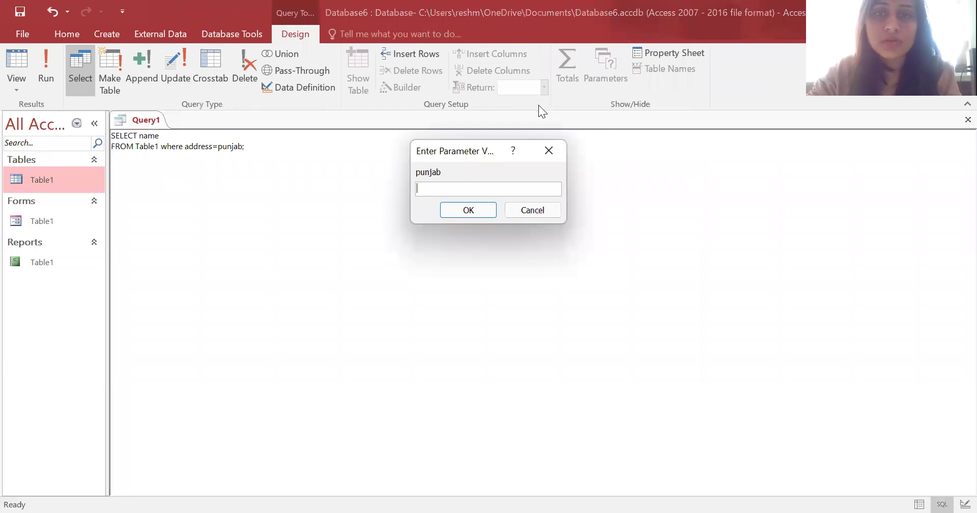
{"action": "left_click", "coordinate": [549, 150]}
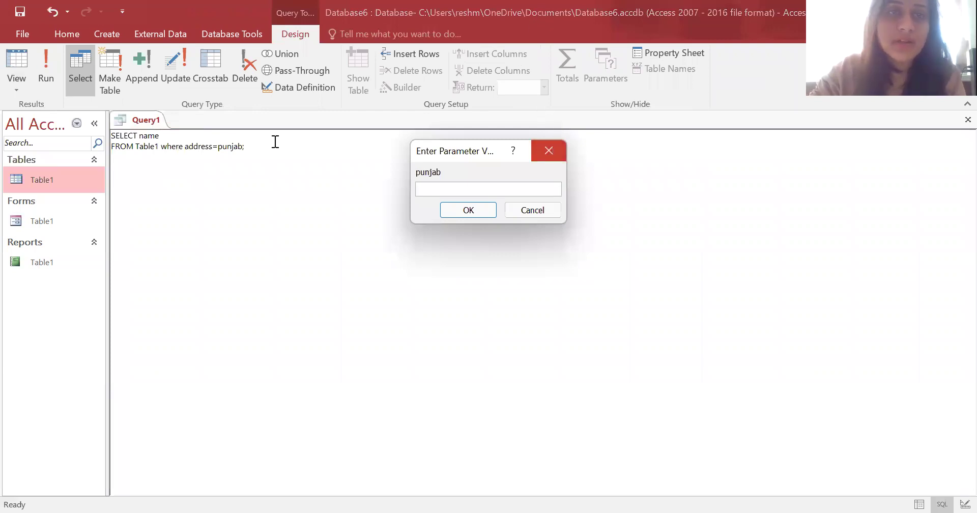
Step: Enclose punjab in double quotation marks in the where condition, keep the closing semicolon and run the query
{"action": "left_click", "coordinate": [218, 148]}
{"action": "type", "text": "\""}
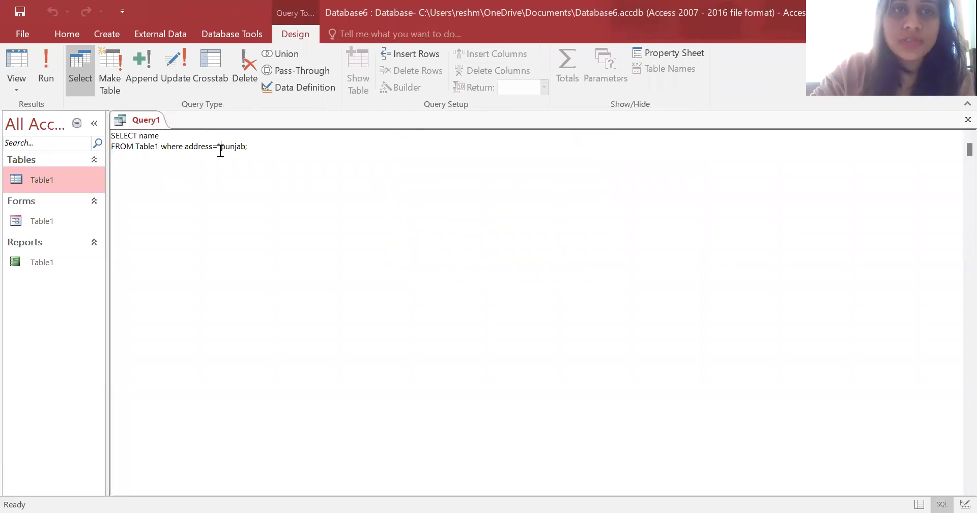
{"action": "left_click", "coordinate": [244, 147]}
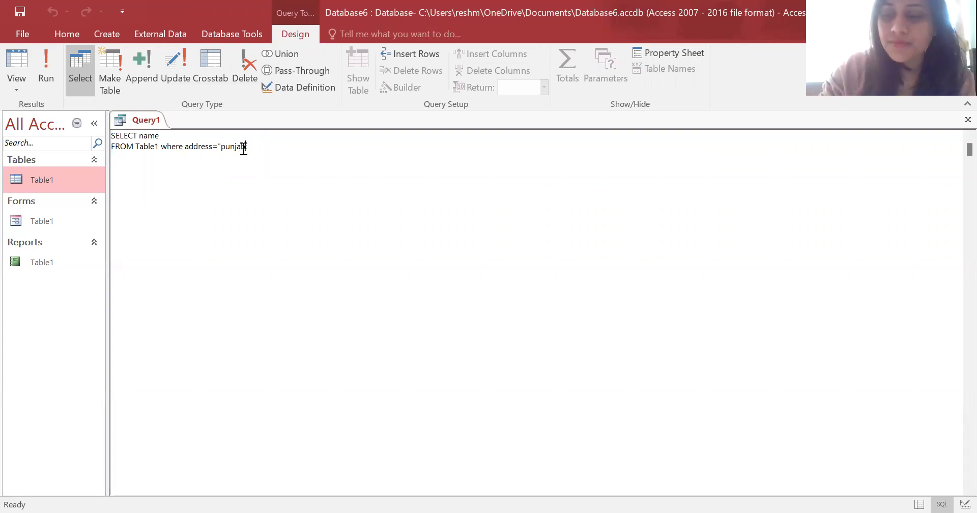
{"action": "type", "text": "\";"}
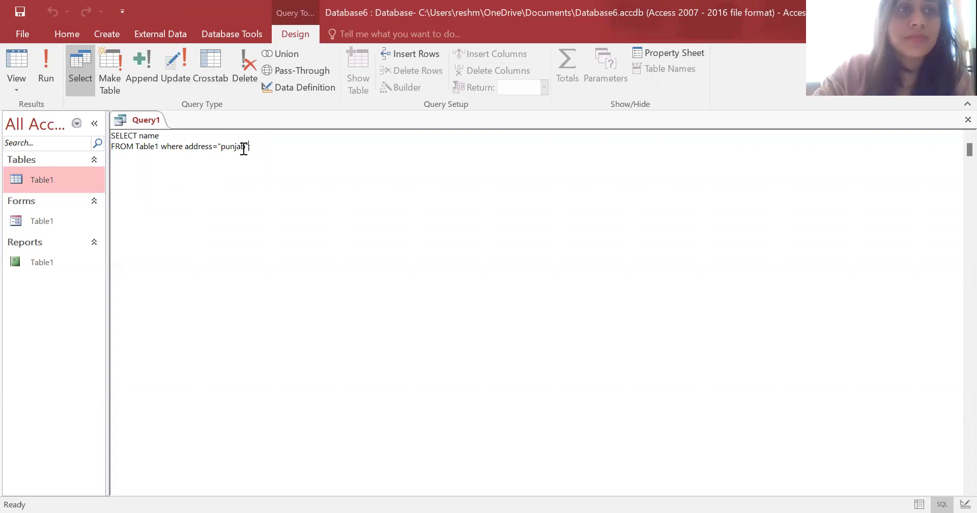
{"action": "left_click", "coordinate": [47, 69]}
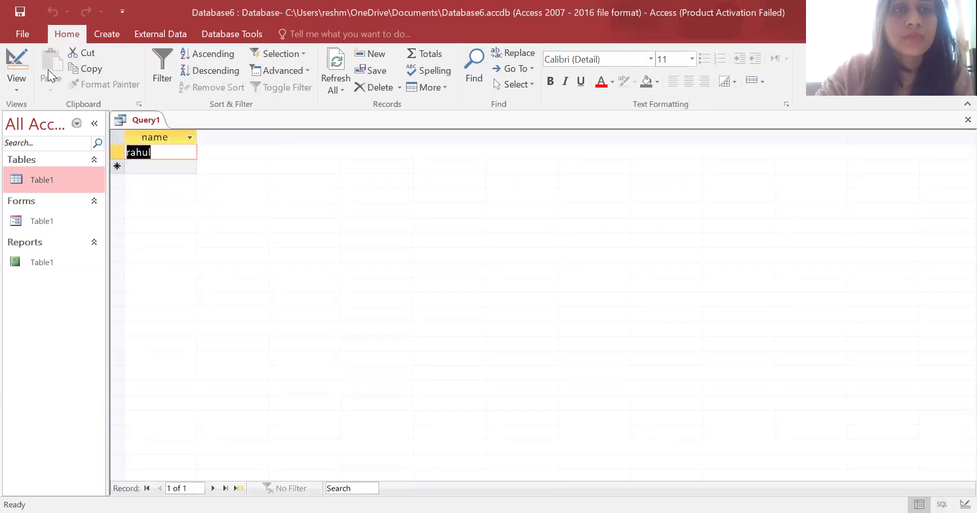